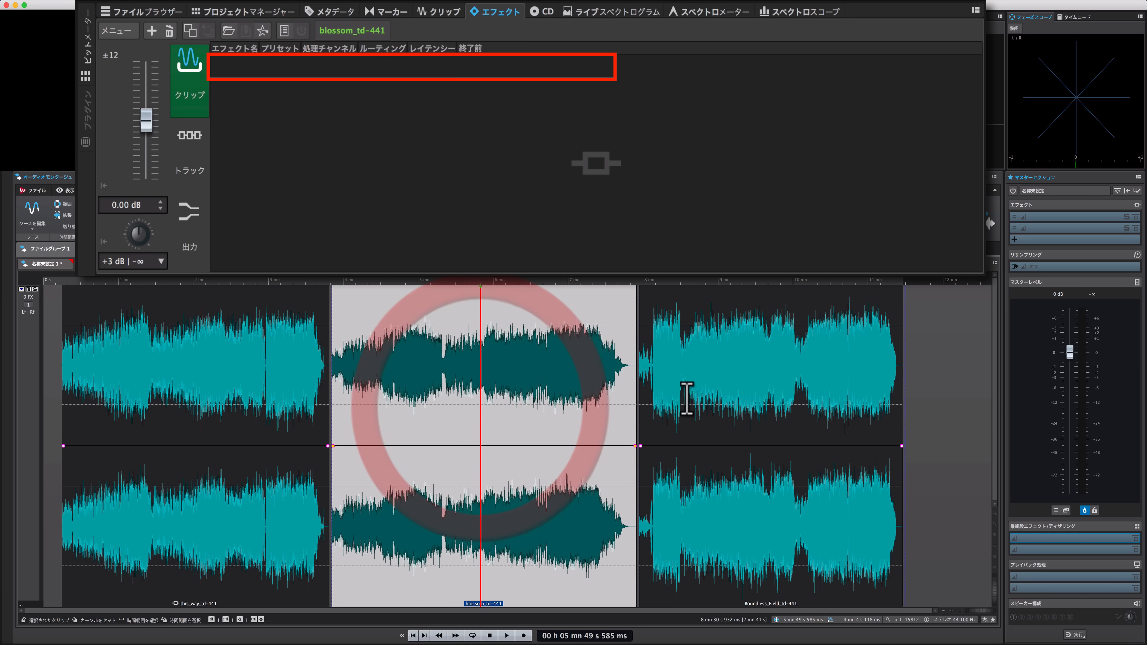
Step: Select the Boundless_Field_td-441 clip and write the montage using DDP イメージ as the output device
click(691, 397)
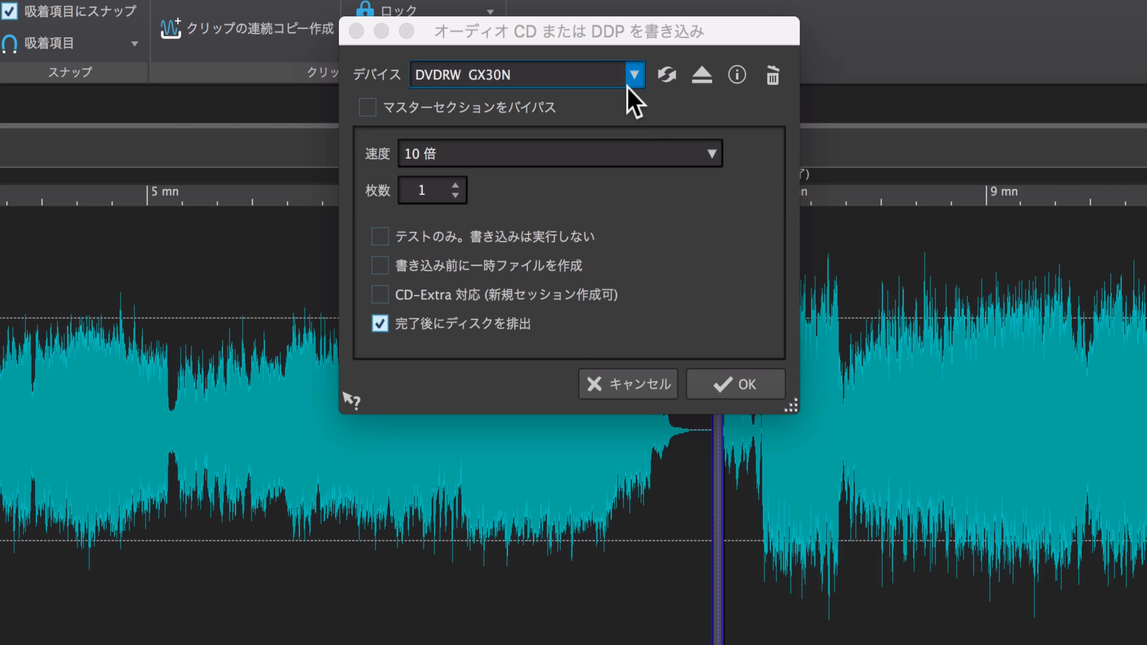
click(630, 79)
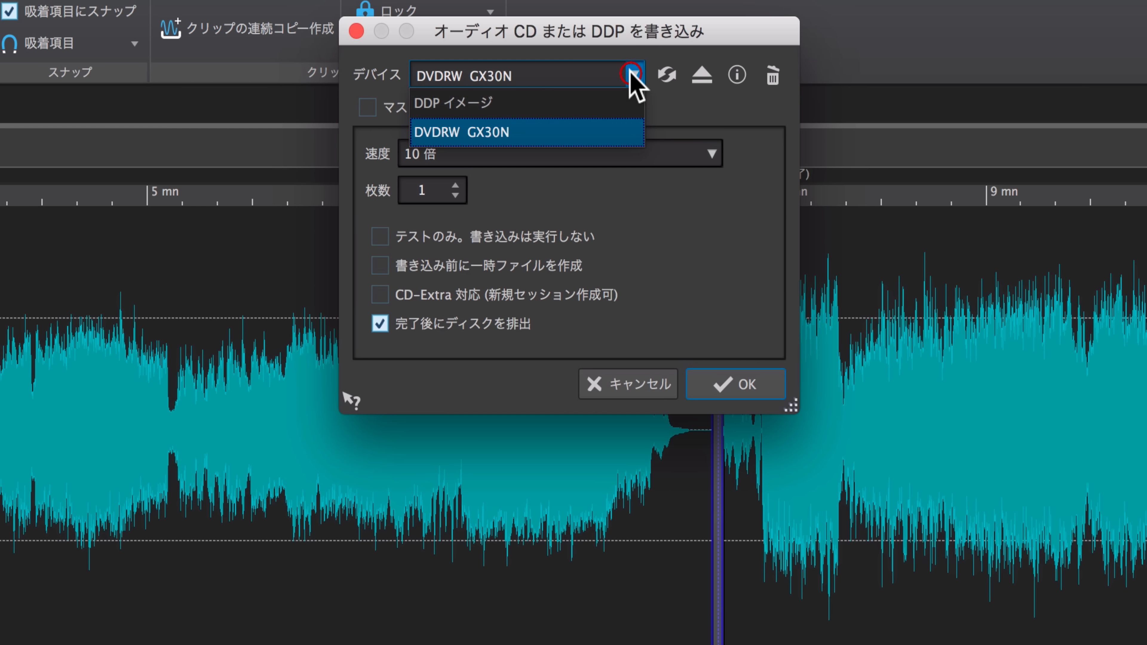
click(547, 104)
click(738, 385)
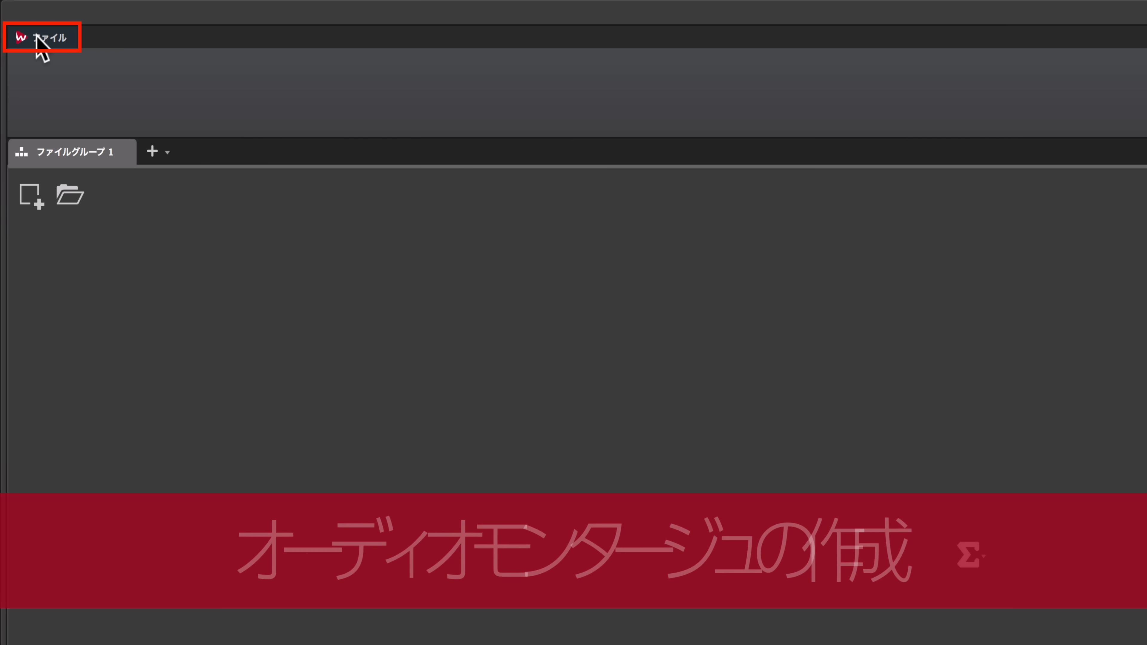
Step: Create a custom audio montage in ステレオ (CD 互換) mode with a 44 100 Hz sampling rate
click(33, 191)
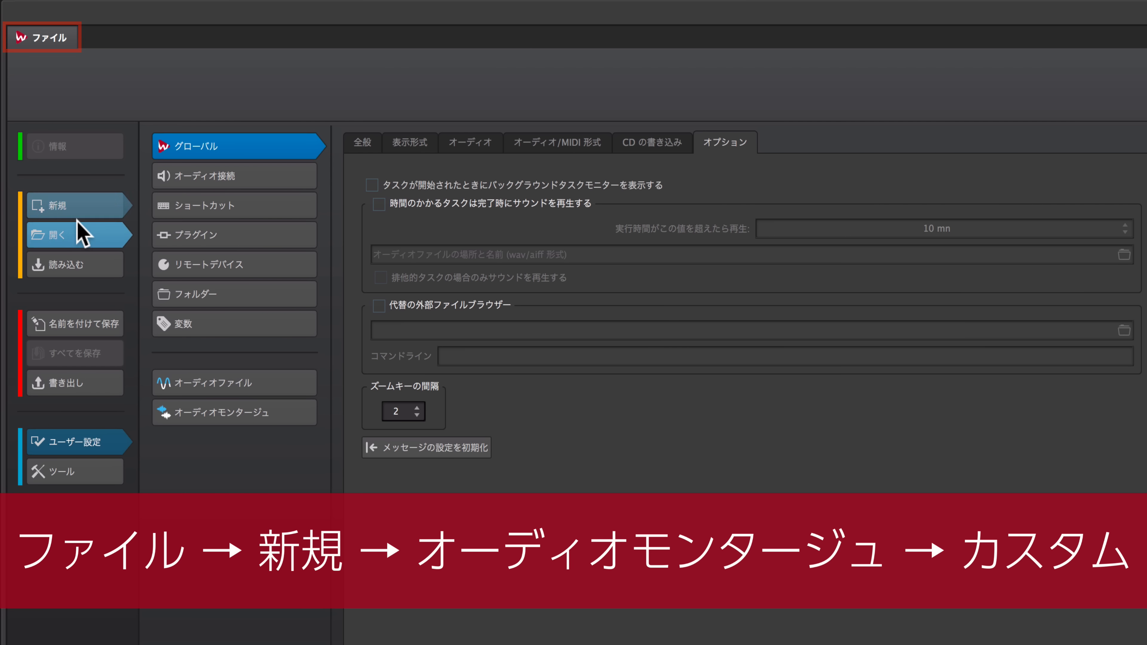
click(83, 209)
click(237, 266)
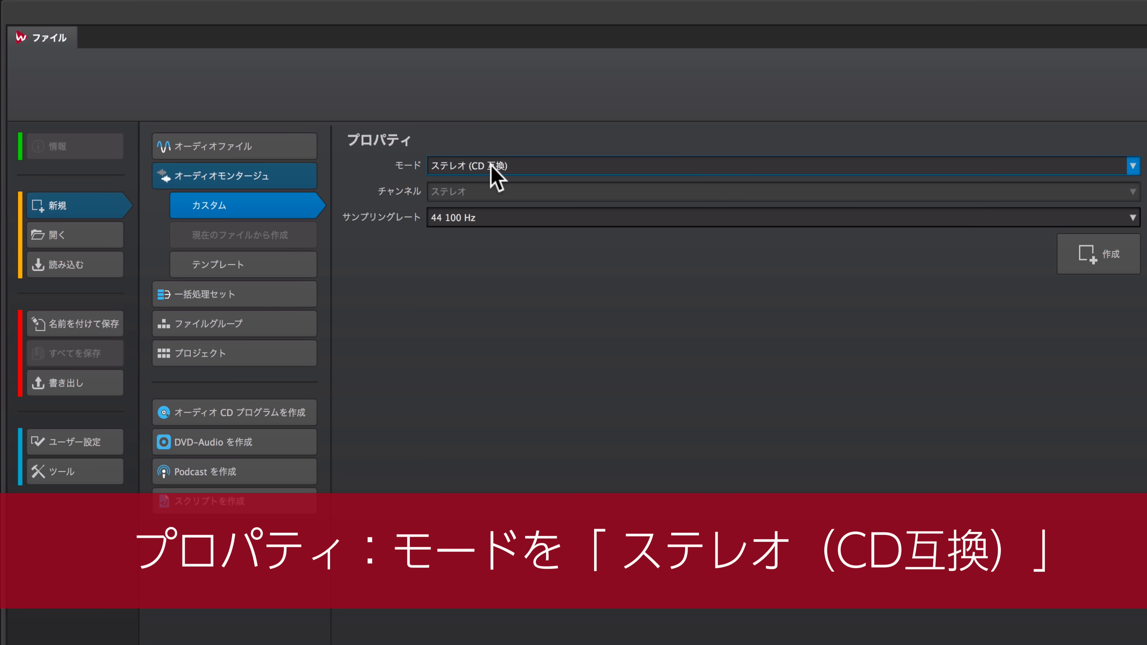
click(495, 172)
click(511, 184)
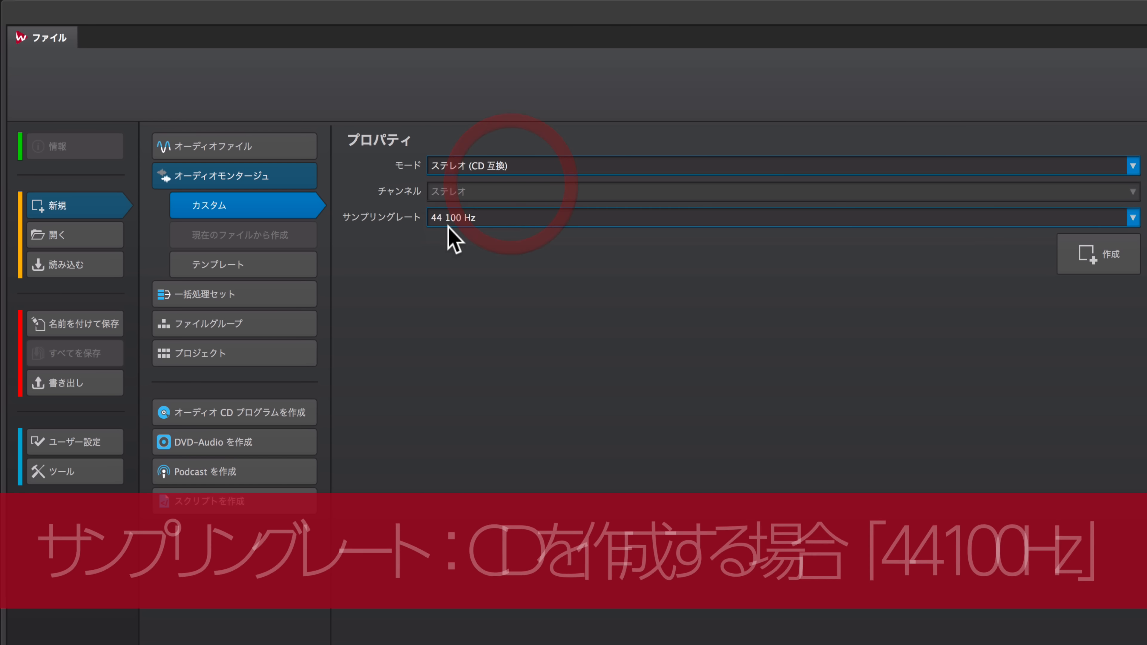
click(502, 219)
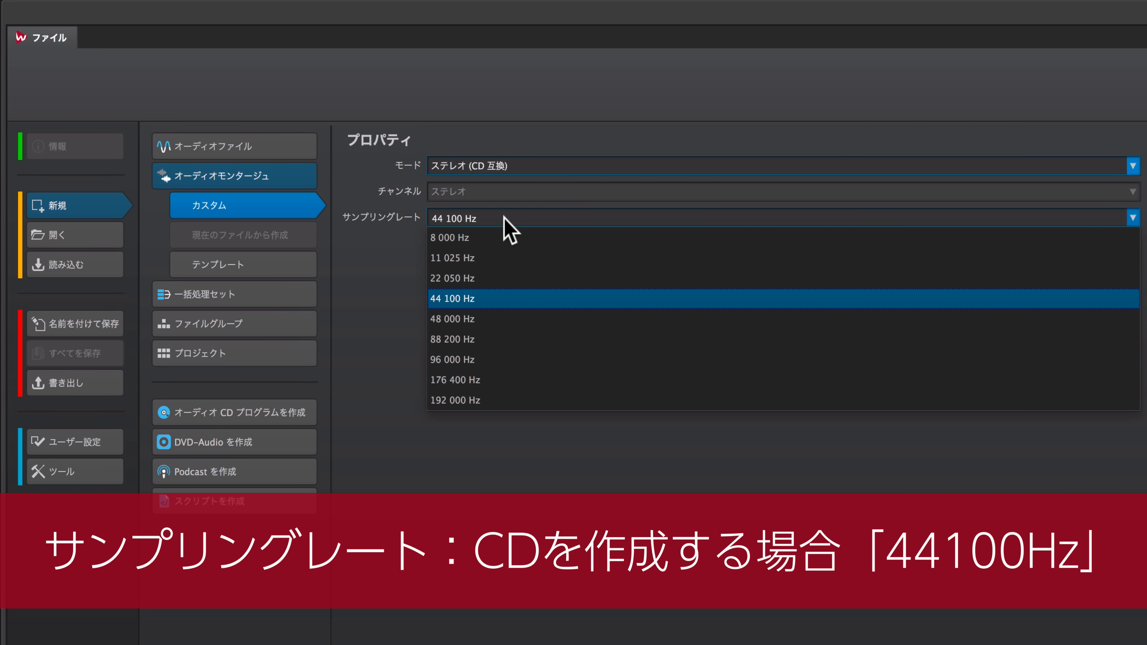
click(473, 298)
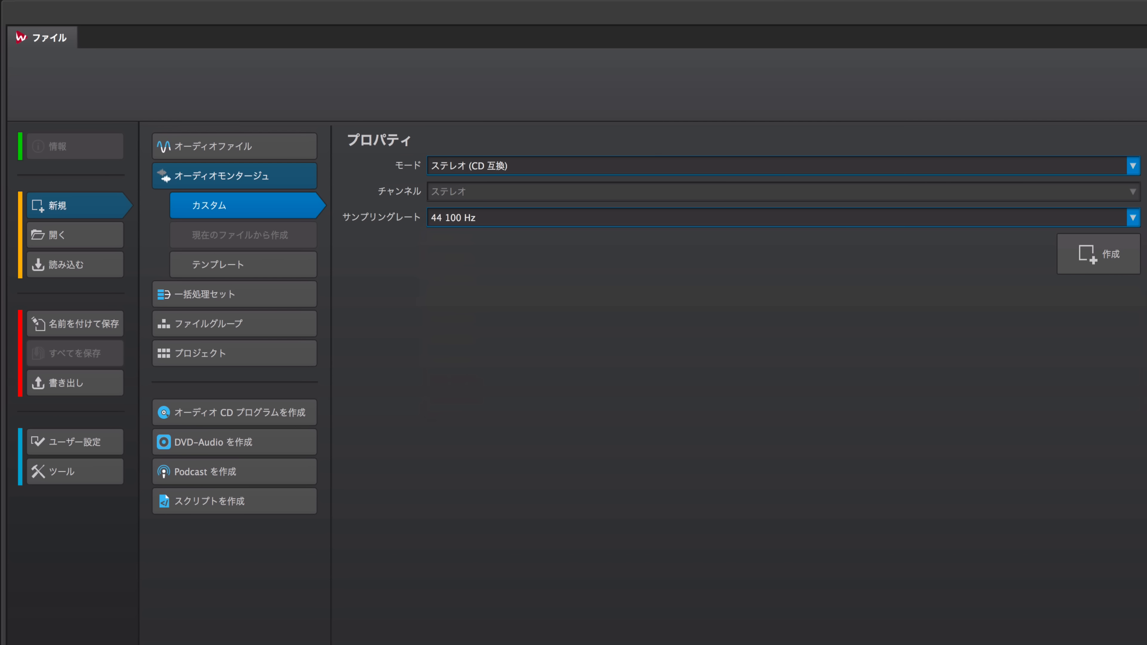
click(1107, 256)
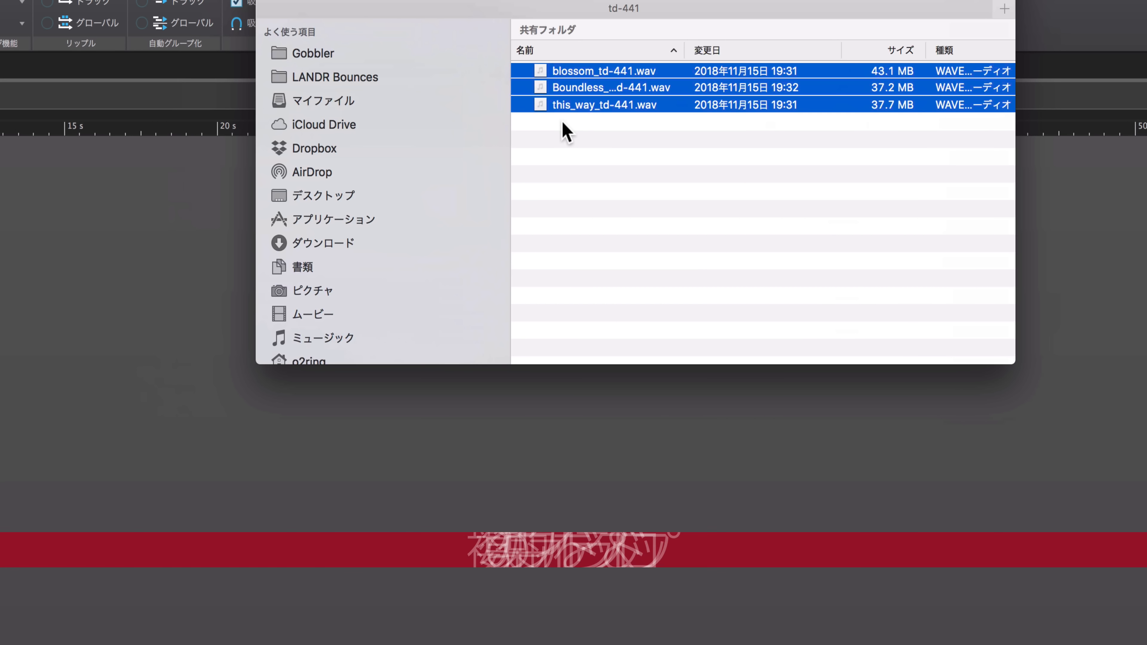
Step: Insert the three td-441 WAV files sequentially on the current track, ordered this_way, blossom, Boundless_Field
drag(589, 88, 344, 450)
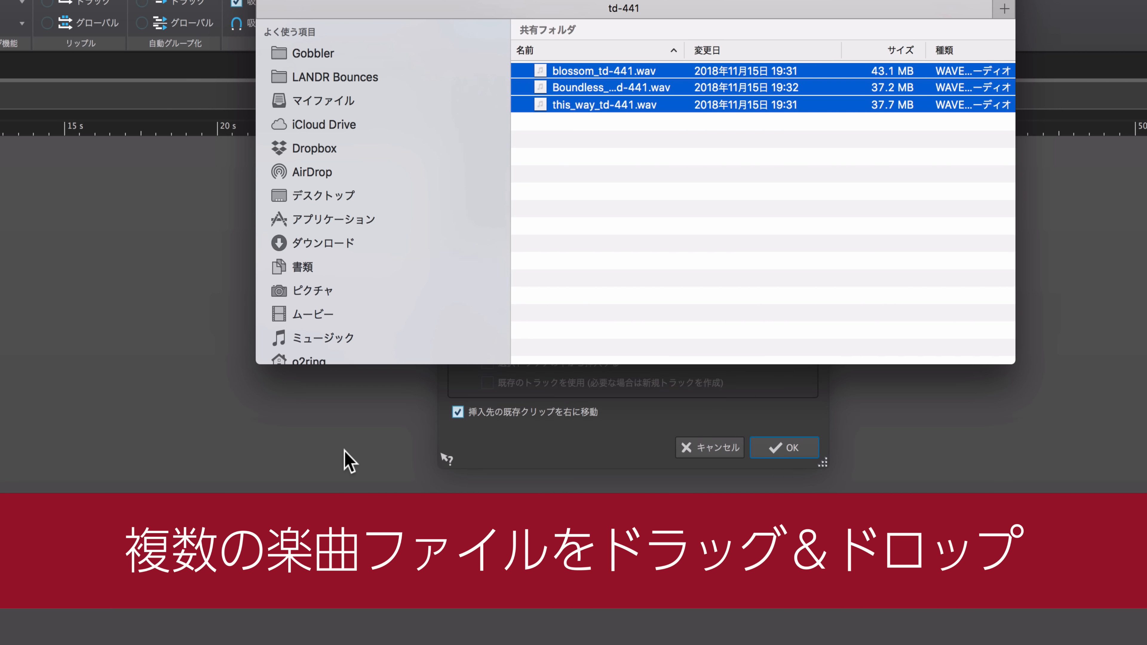
click(344, 450)
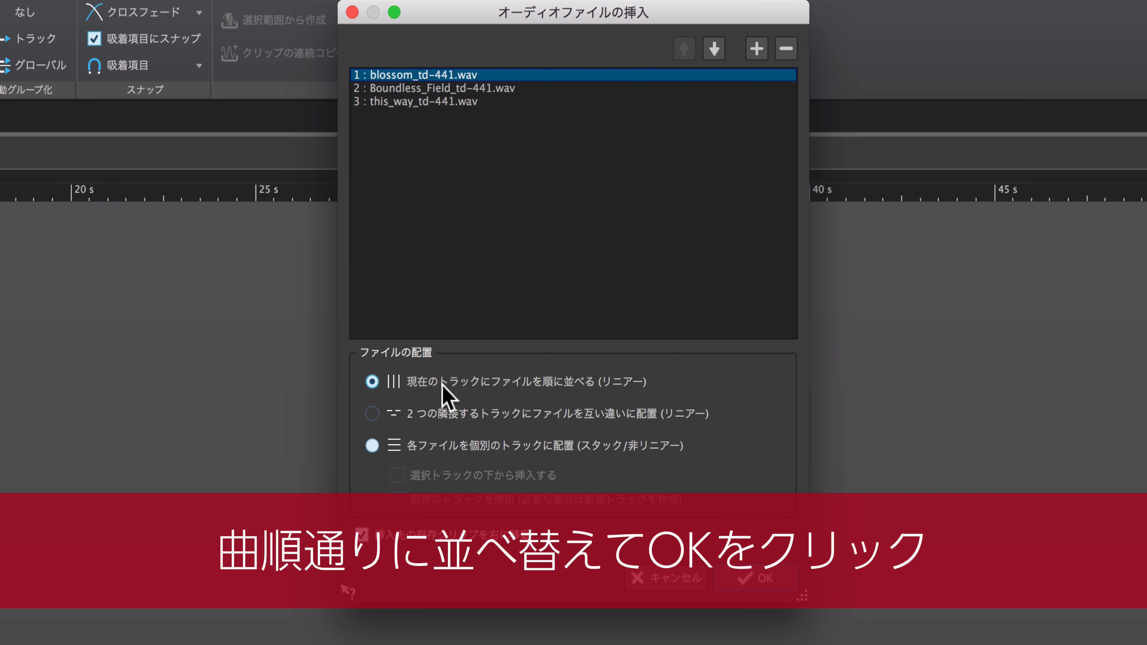
drag(422, 101, 418, 72)
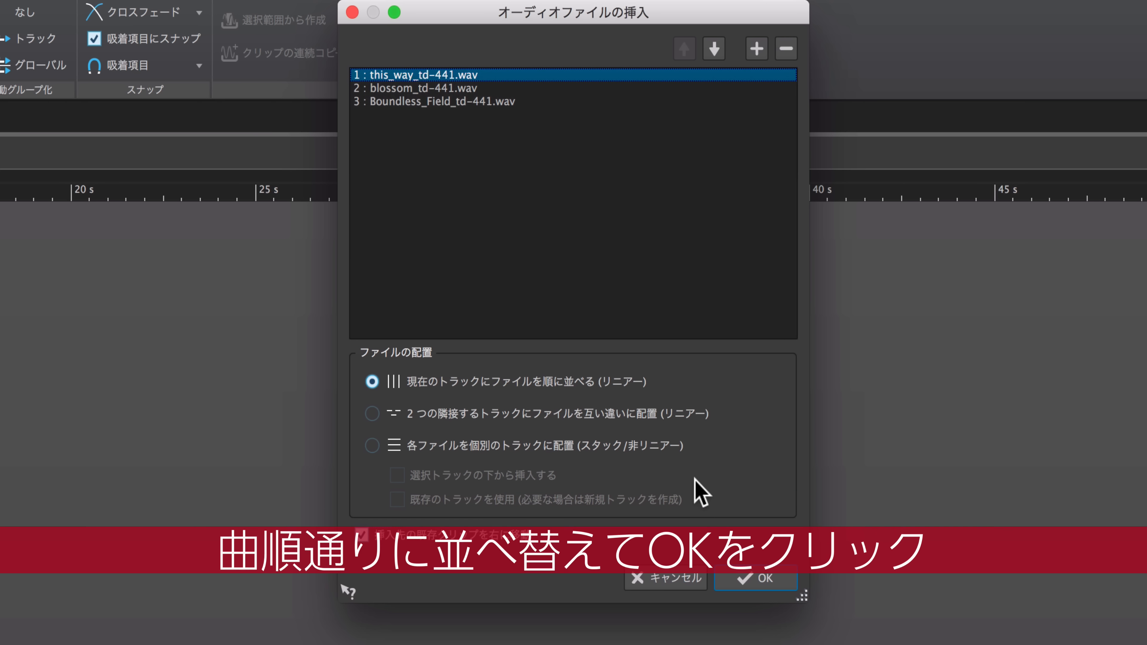
click(763, 578)
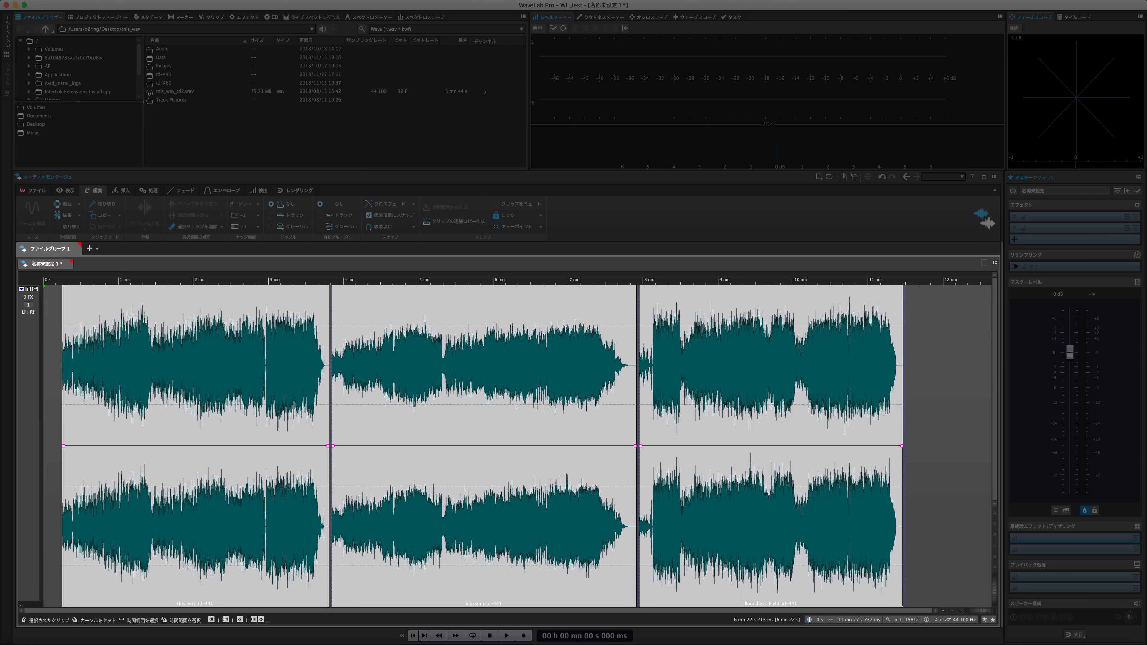
Step: Place the cursor near the montage start, check the clips individually, and select the this_way_td-441 clip
click(45, 282)
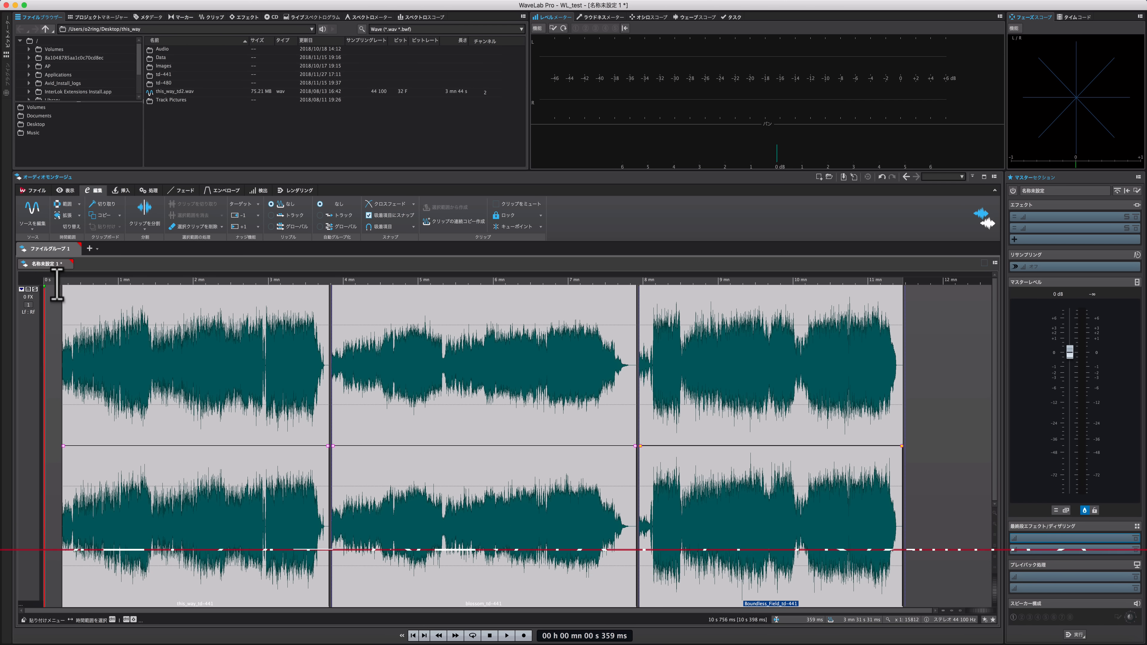
click(54, 289)
drag(148, 396, 388, 400)
click(452, 397)
click(707, 400)
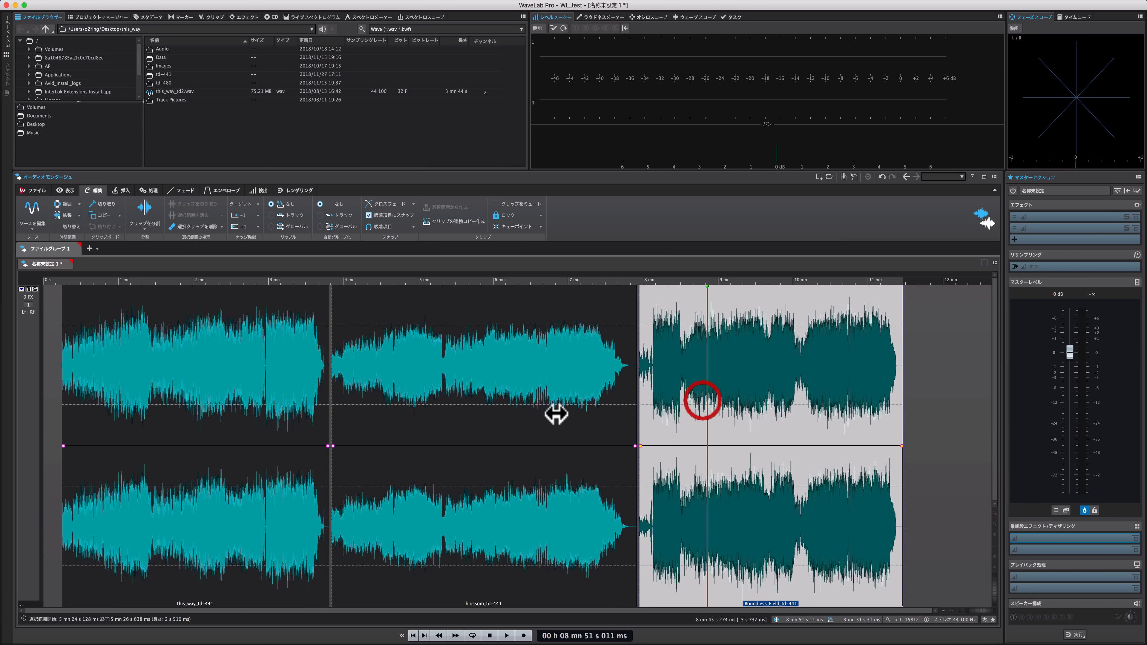
click(512, 415)
click(284, 430)
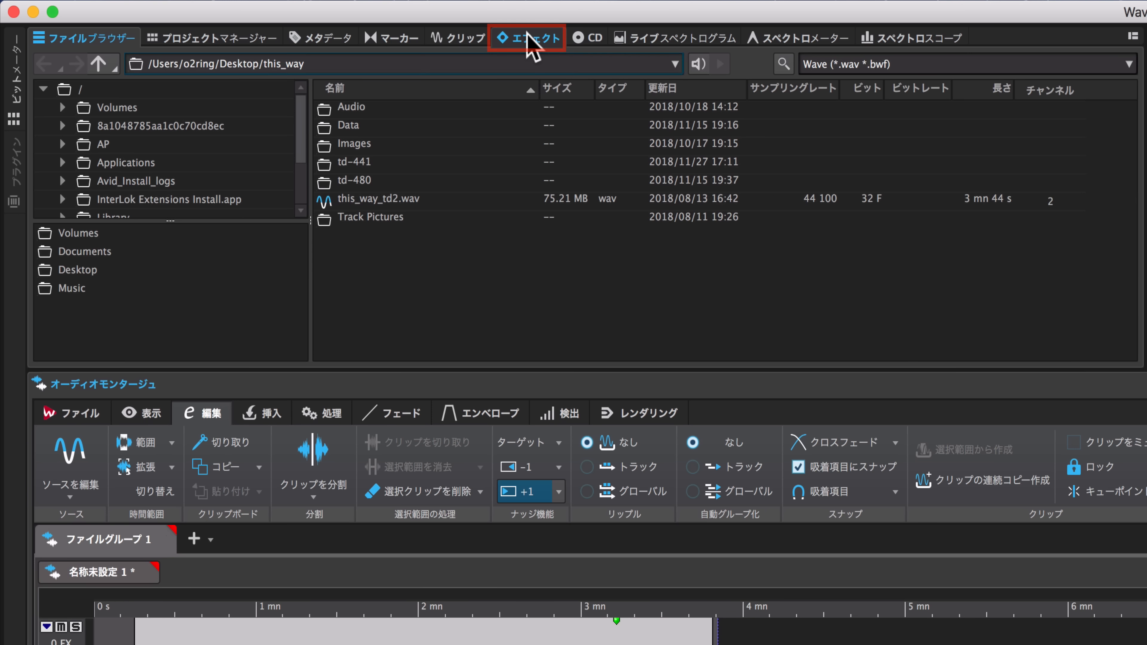
Step: Show the effects list and set it to clip-level effects for the this_way_td-441 clip
click(530, 43)
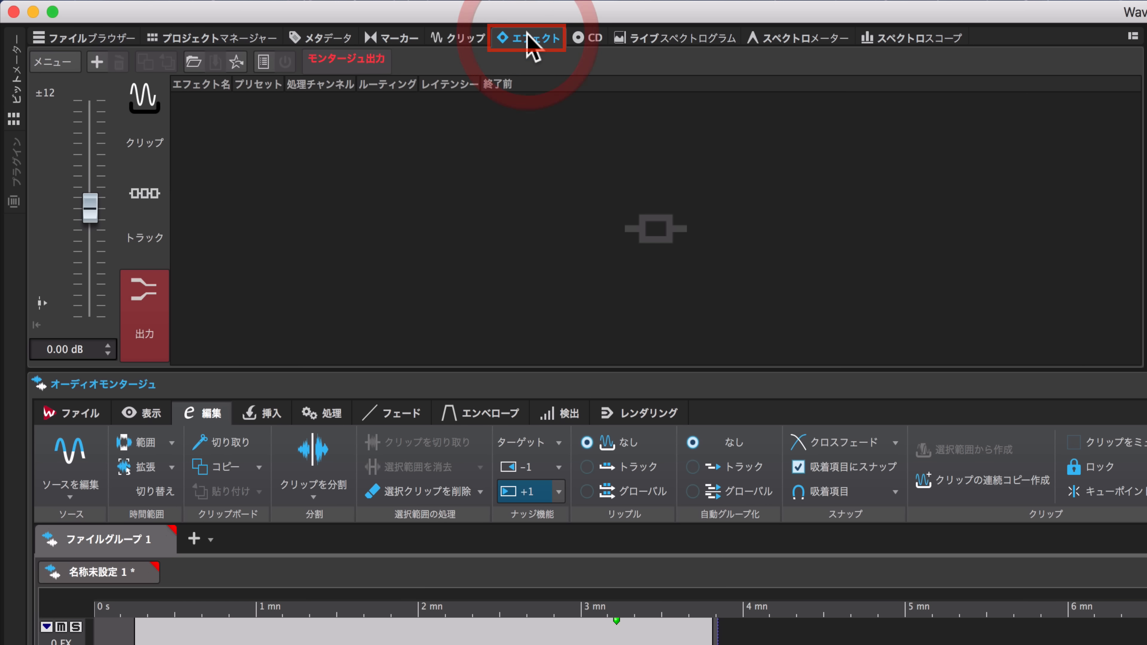
click(156, 158)
click(149, 251)
click(149, 332)
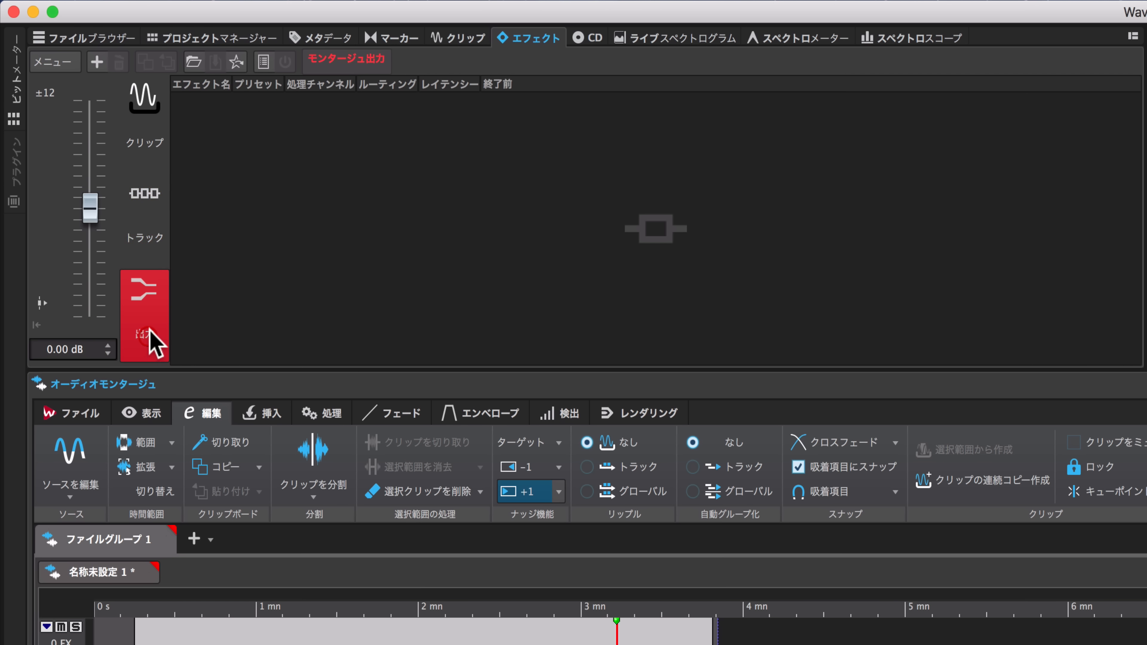
click(158, 217)
click(157, 163)
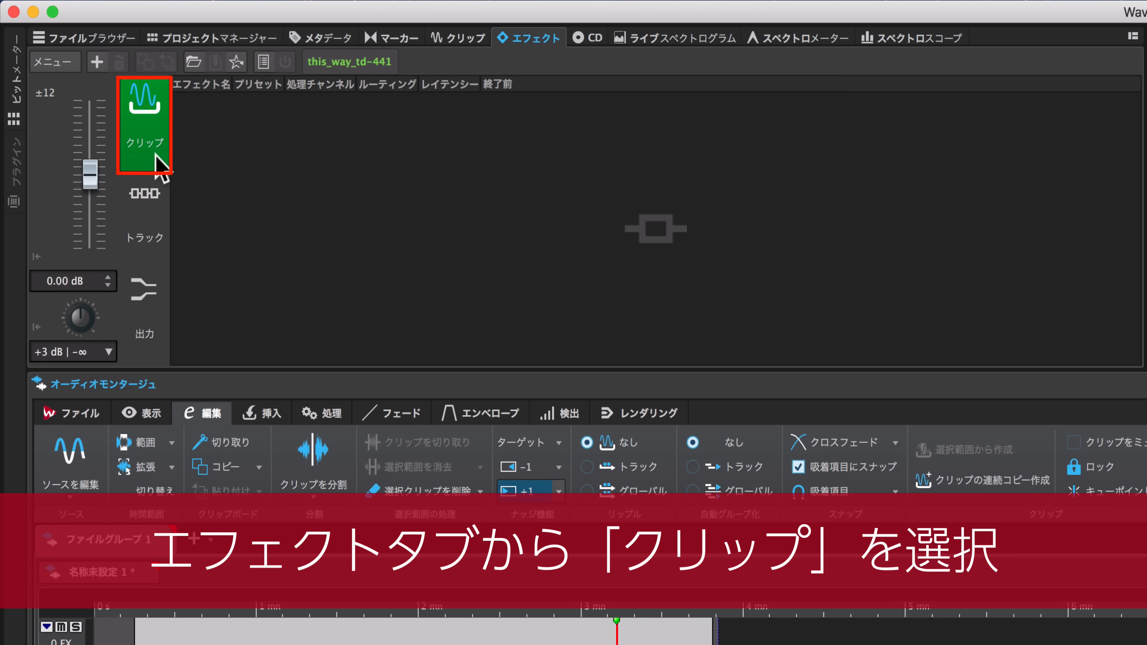
Step: Add Steinberg's MasterRig mastering plug-in to the this_way_td-441 clip and close the plug-in's window
right_click(325, 183)
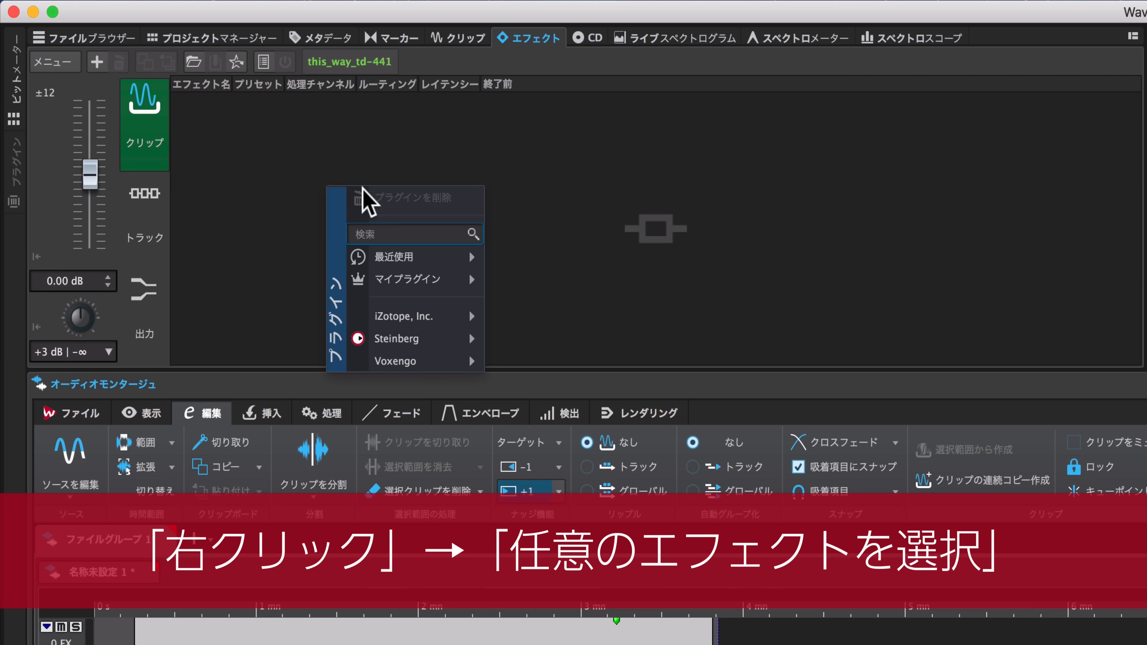
mouse_move(446, 337)
mouse_move(537, 452)
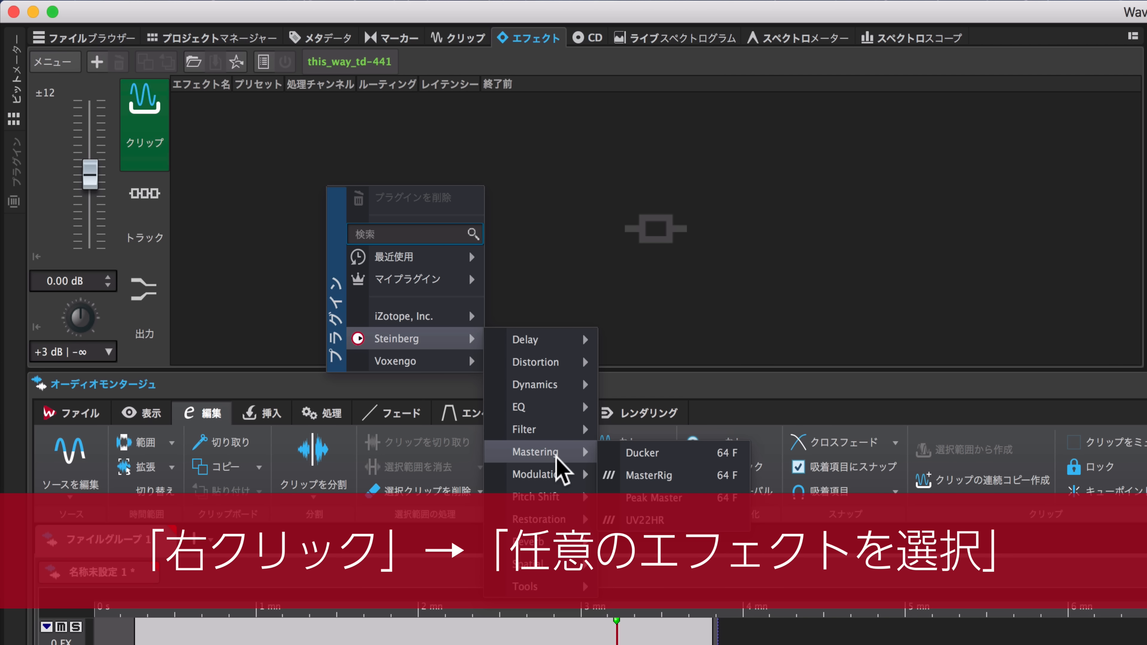
click(659, 475)
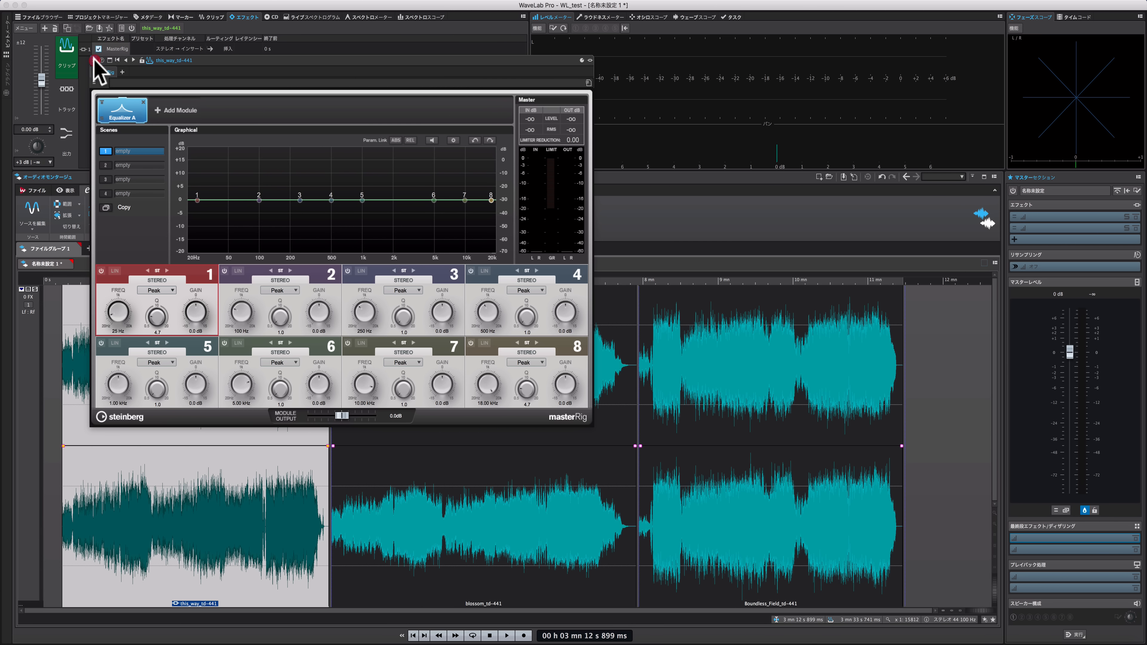
click(94, 59)
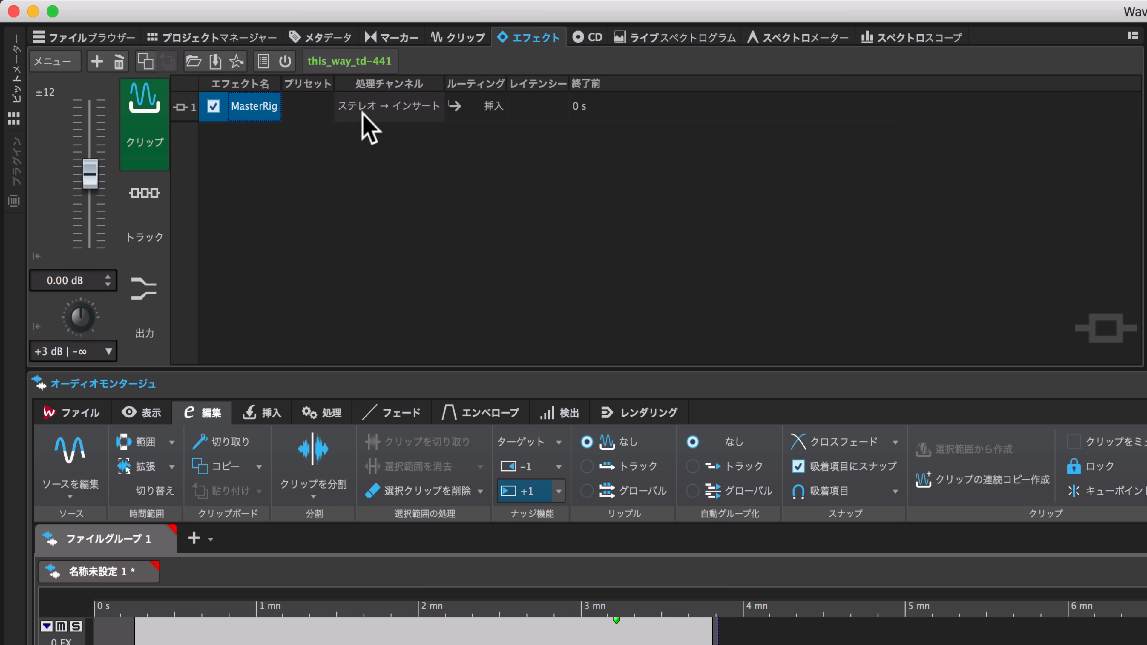
Step: Review the channel processing and plug-in routing options available for the MasterRig effect
click(391, 112)
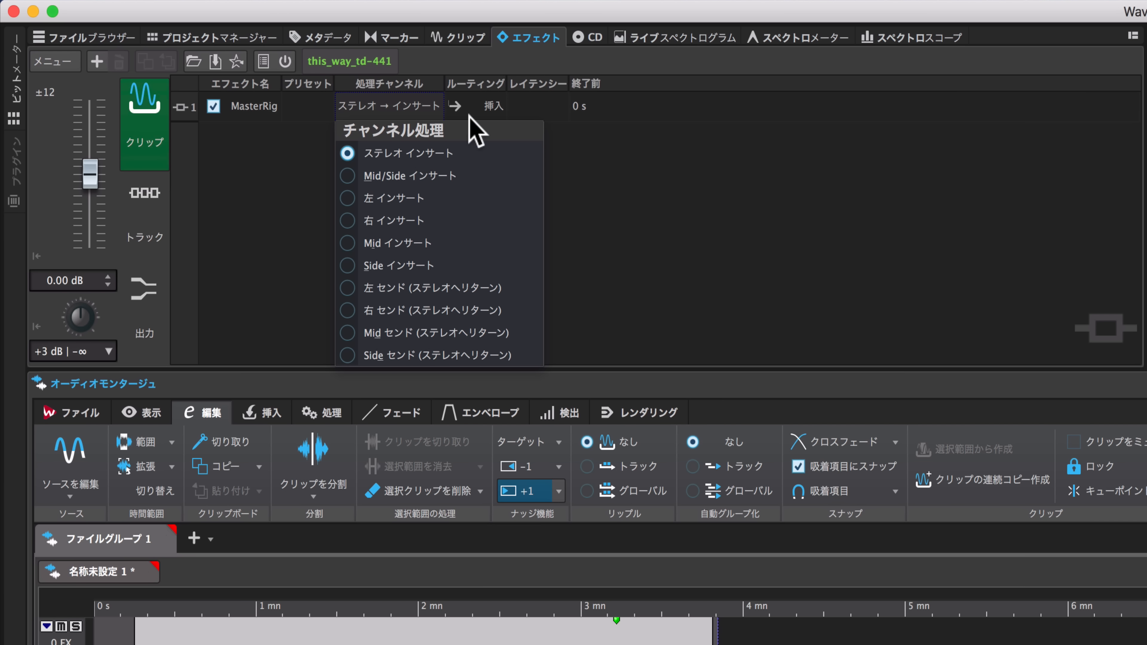
click(487, 108)
click(489, 107)
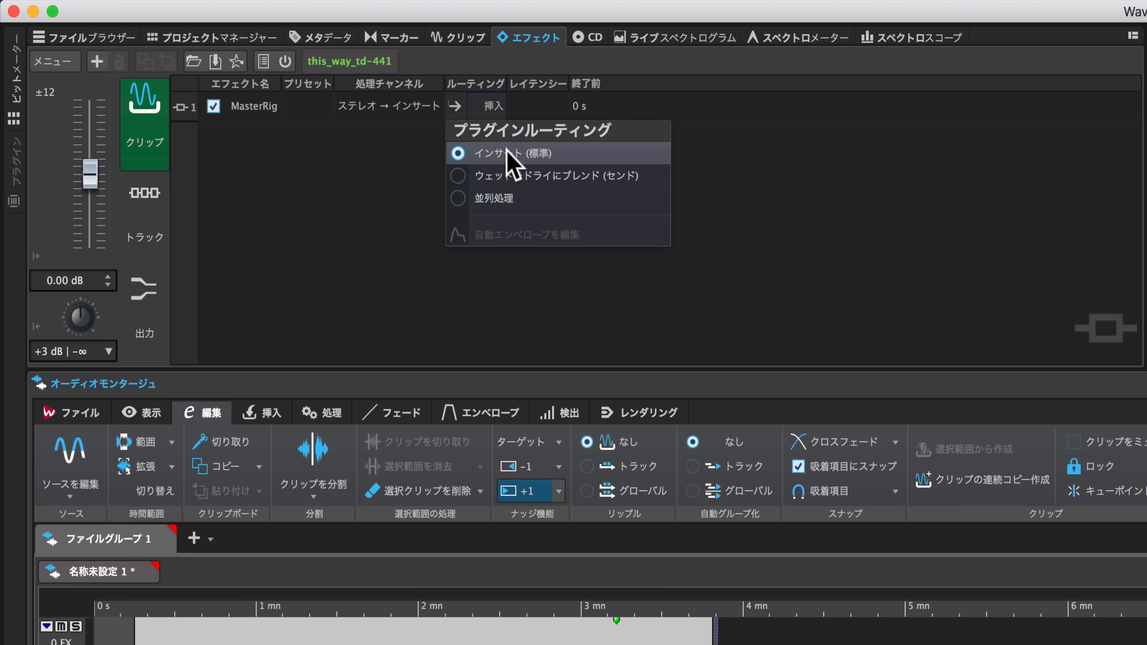
mouse_move(515, 201)
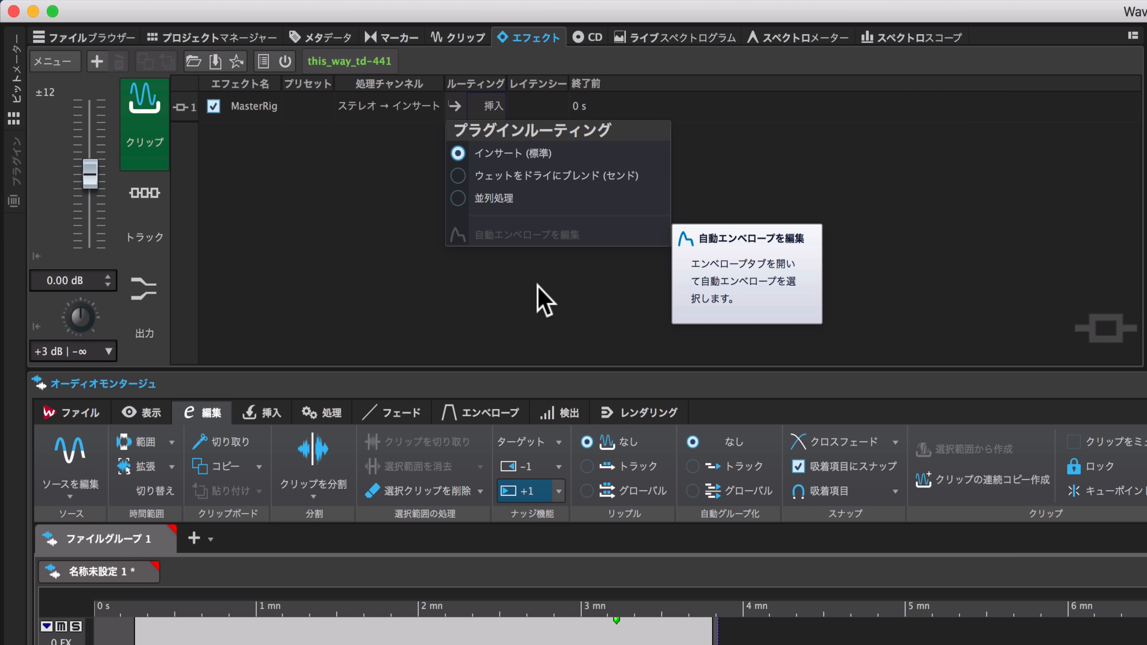
click(536, 295)
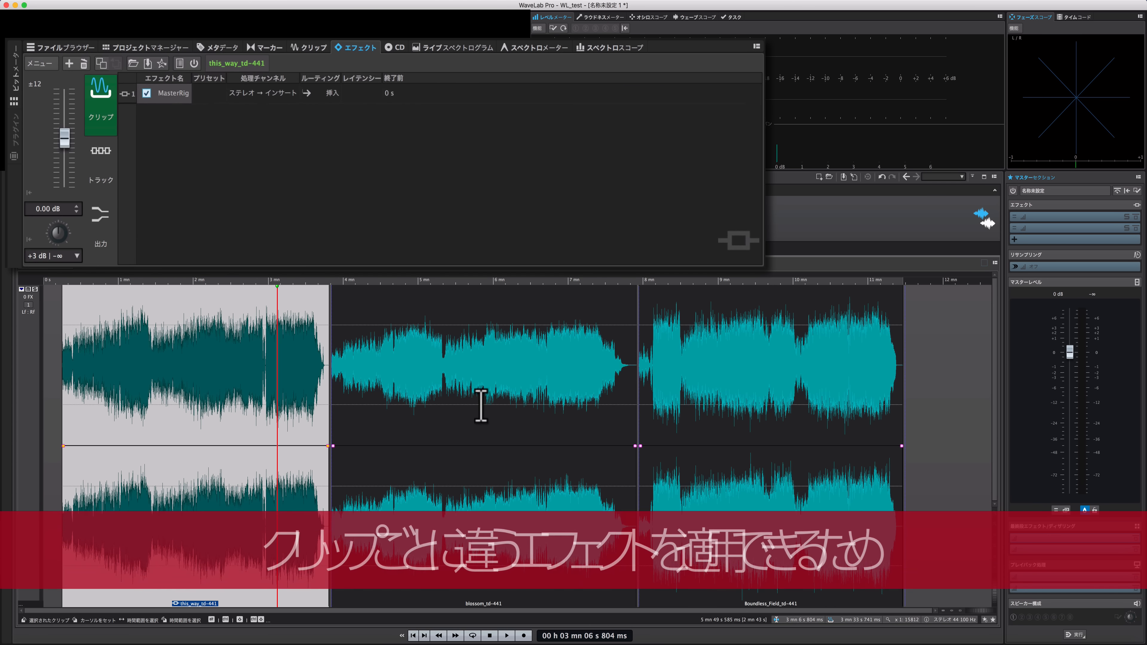
Step: Check the clip effects lists of the blossom_td-441 and Boundless_Field_td-441 clips in turn
click(481, 401)
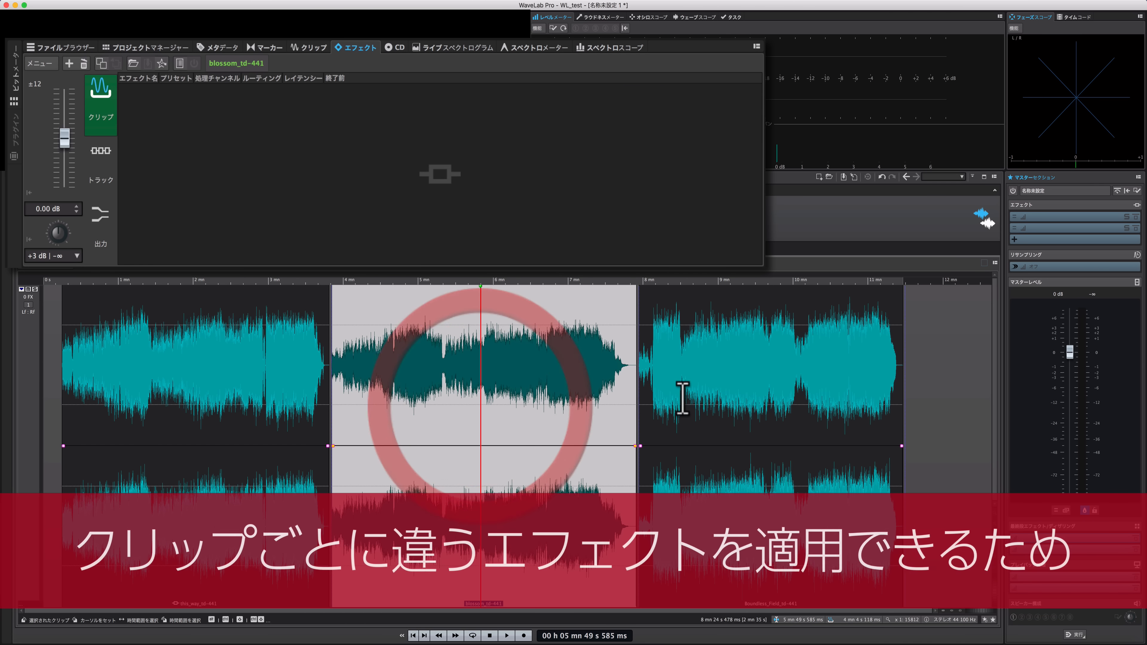
click(693, 397)
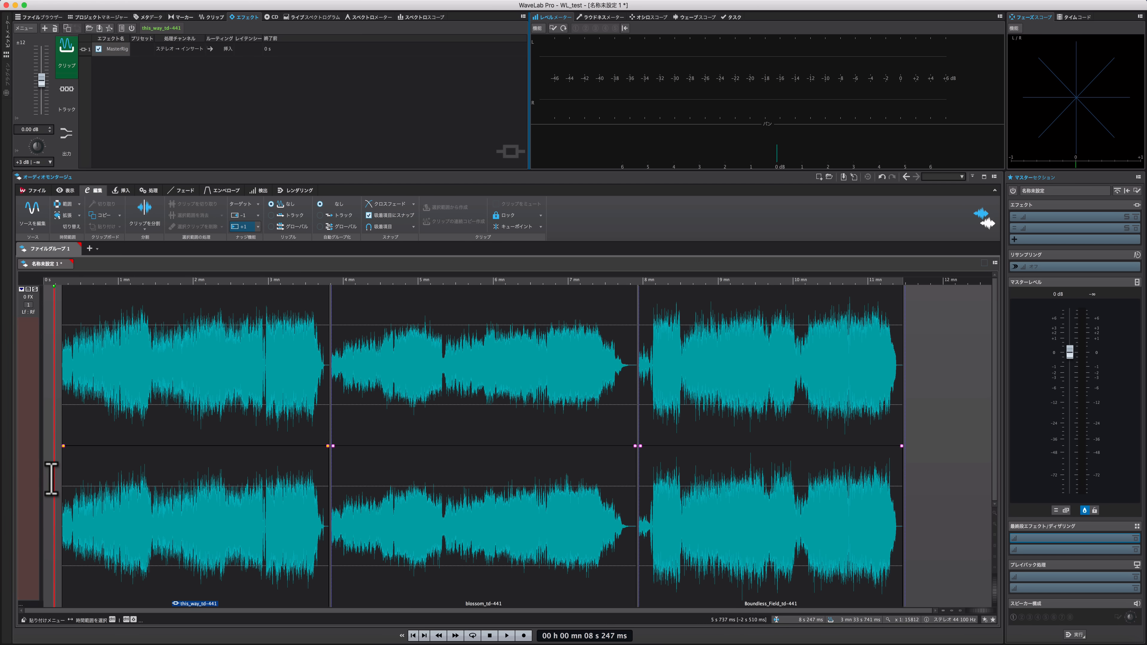
Step: Add a stereo track below the existing one and insert blossom_td-441.wav into it with 挿入/ミックス
right_click(30, 448)
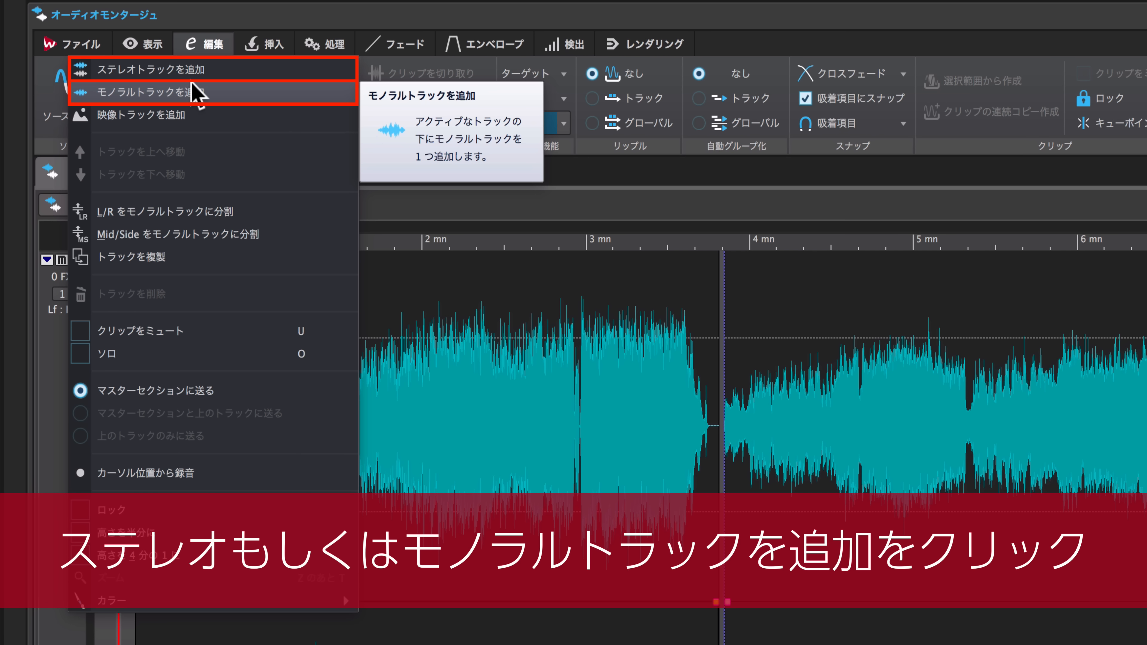
click(188, 71)
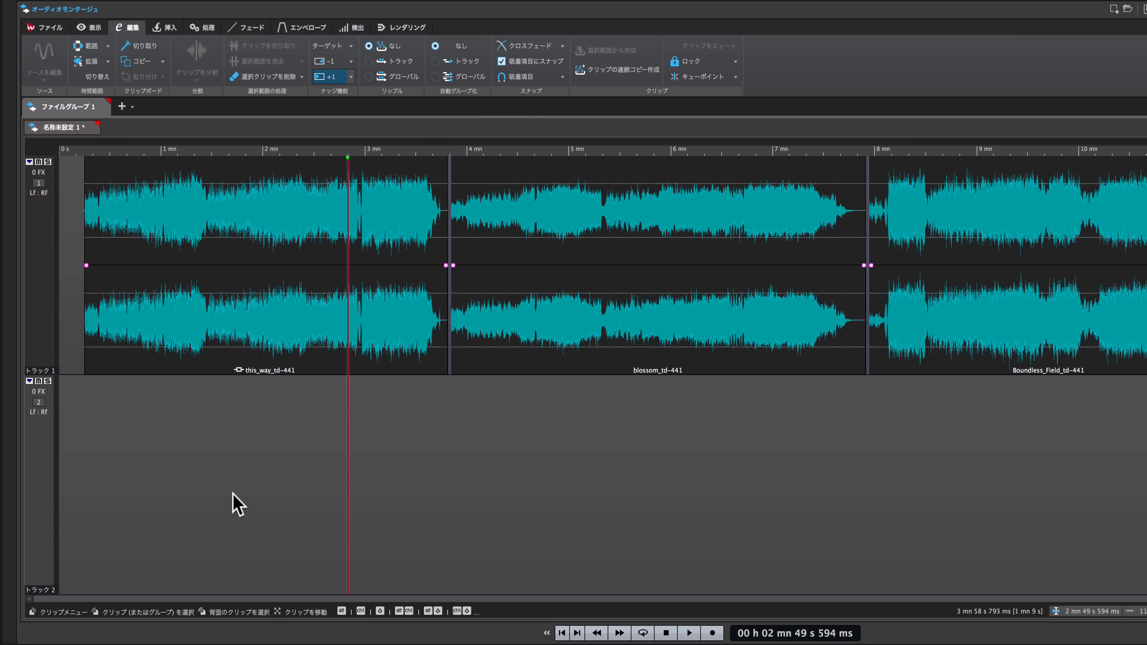
right_click(30, 640)
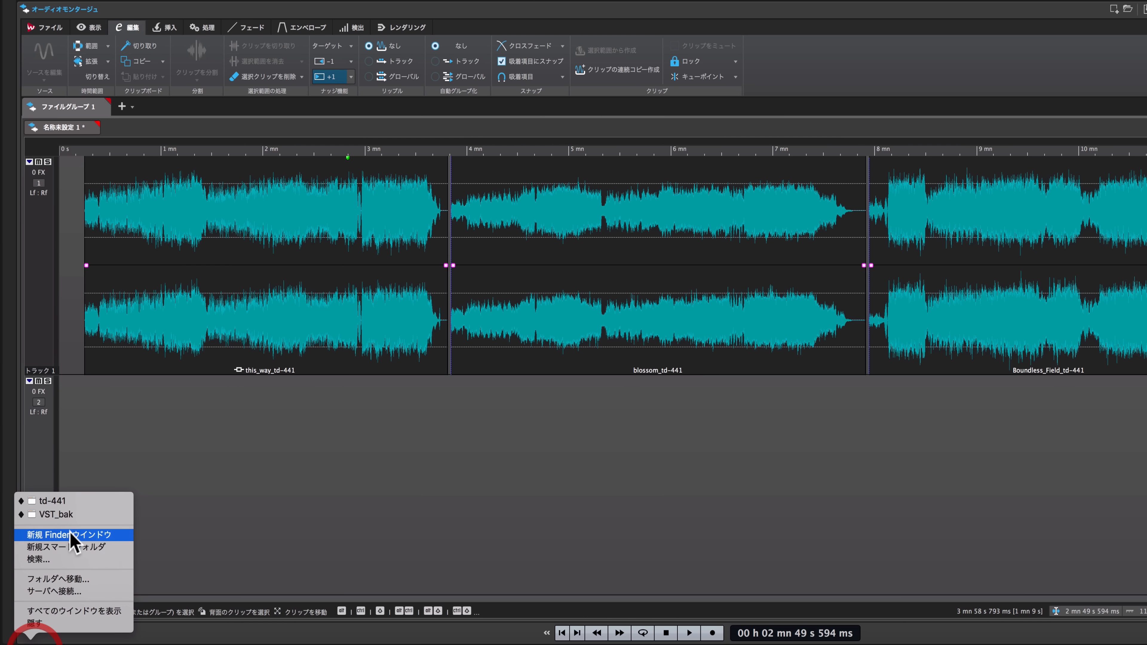
click(72, 497)
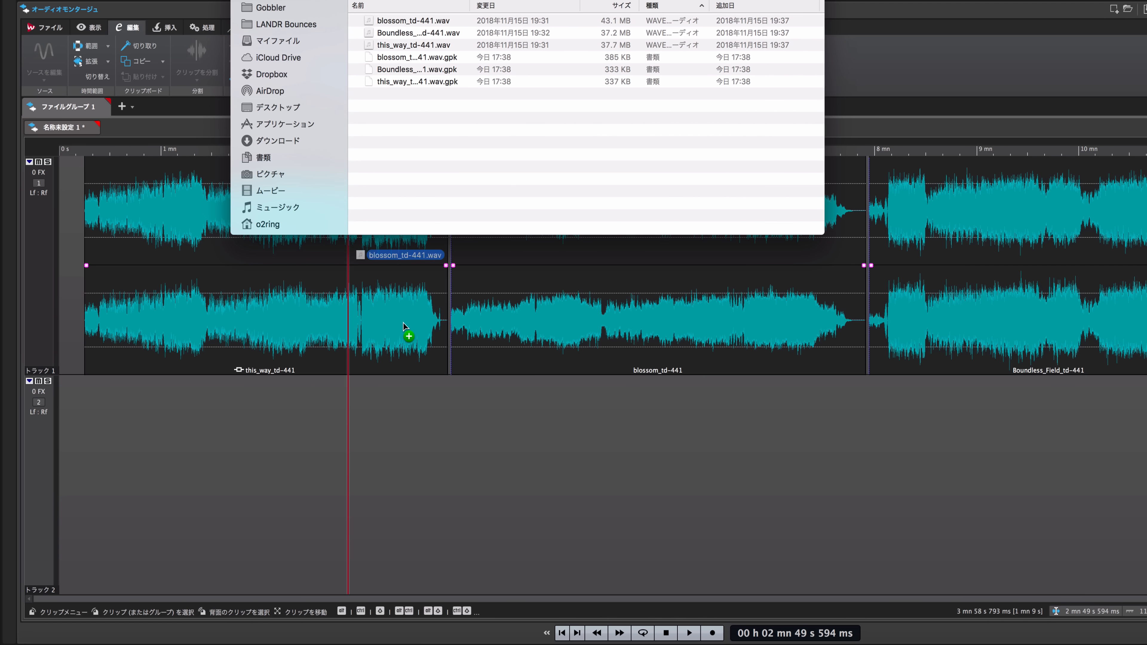
drag(403, 326, 388, 431)
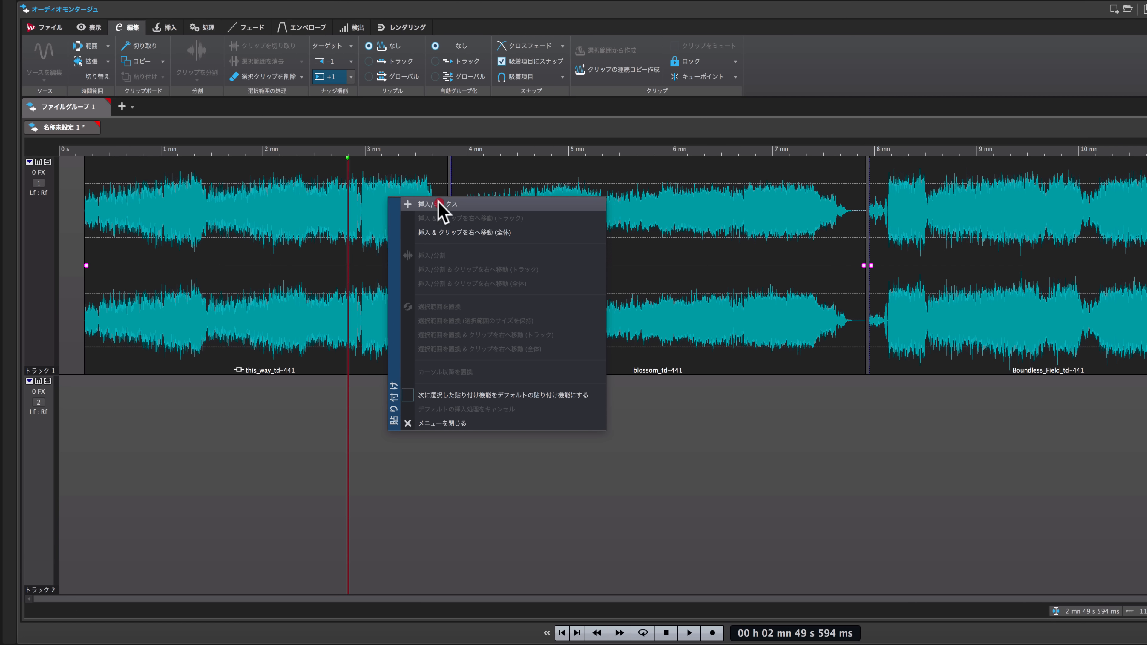
click(445, 204)
click(32, 406)
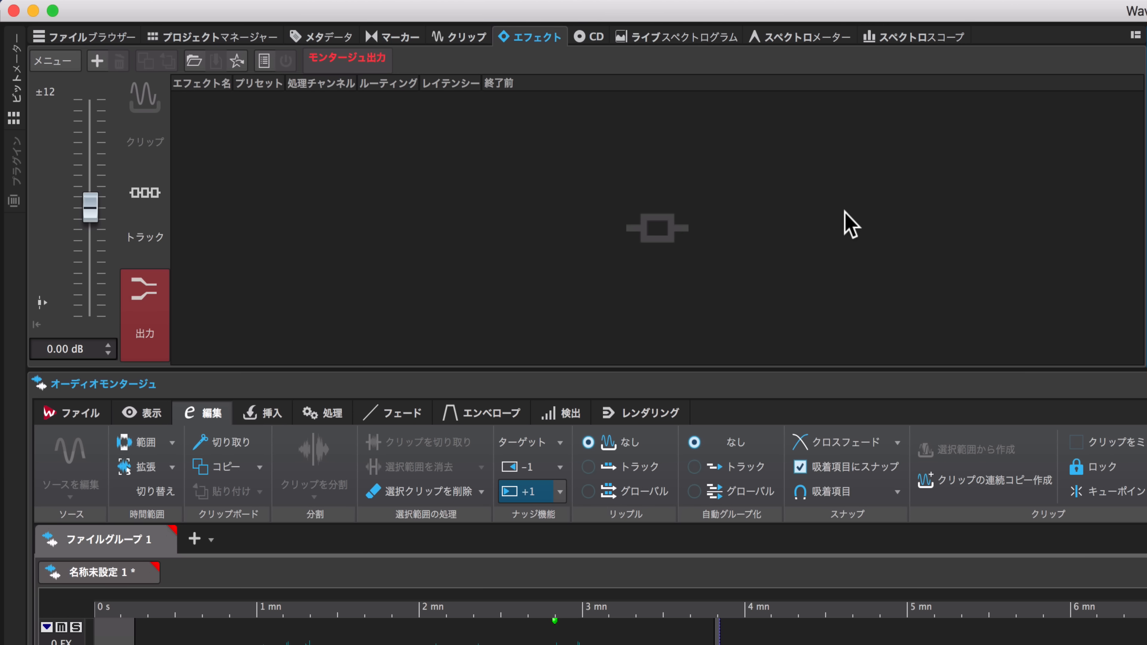
Step: Raise the level of track 2 to about +0.91 dB and show the montage output's effects
click(145, 237)
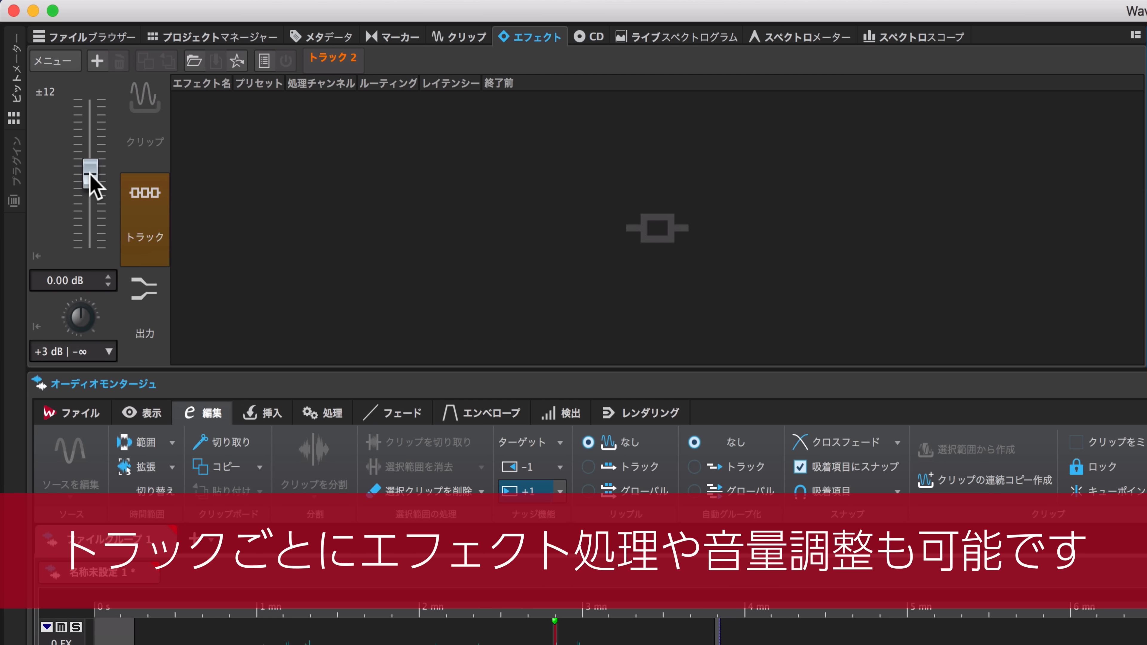
drag(97, 174, 93, 176)
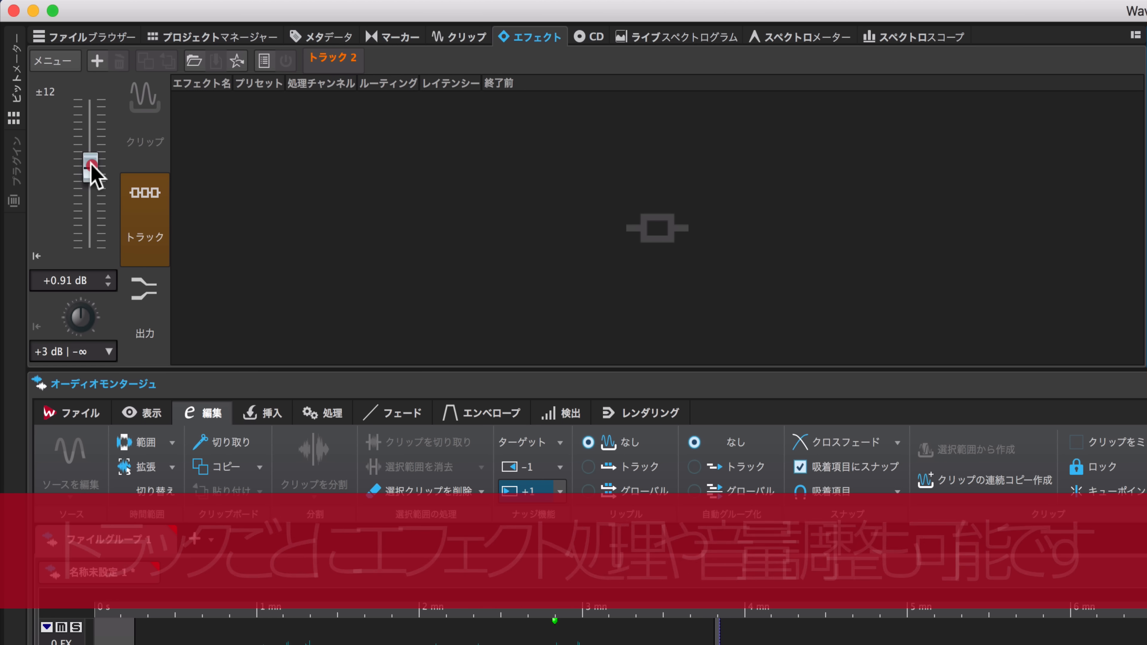
click(156, 335)
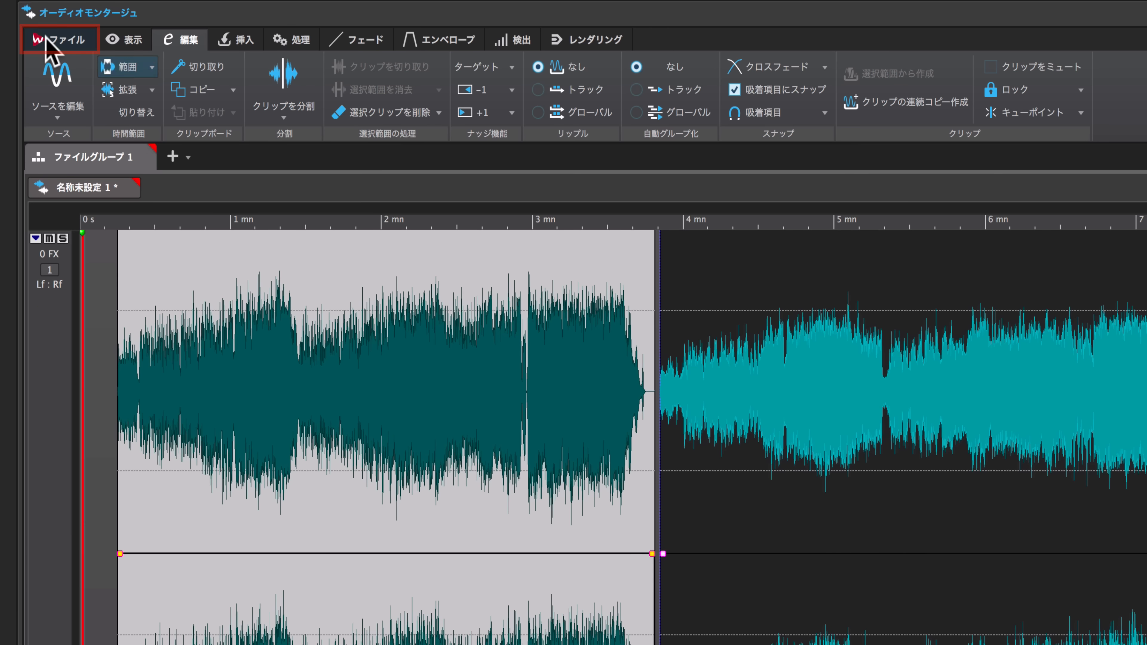
Step: Open the audio file This_Way_mst_44k16b.wav from the this_way/master folder
click(33, 191)
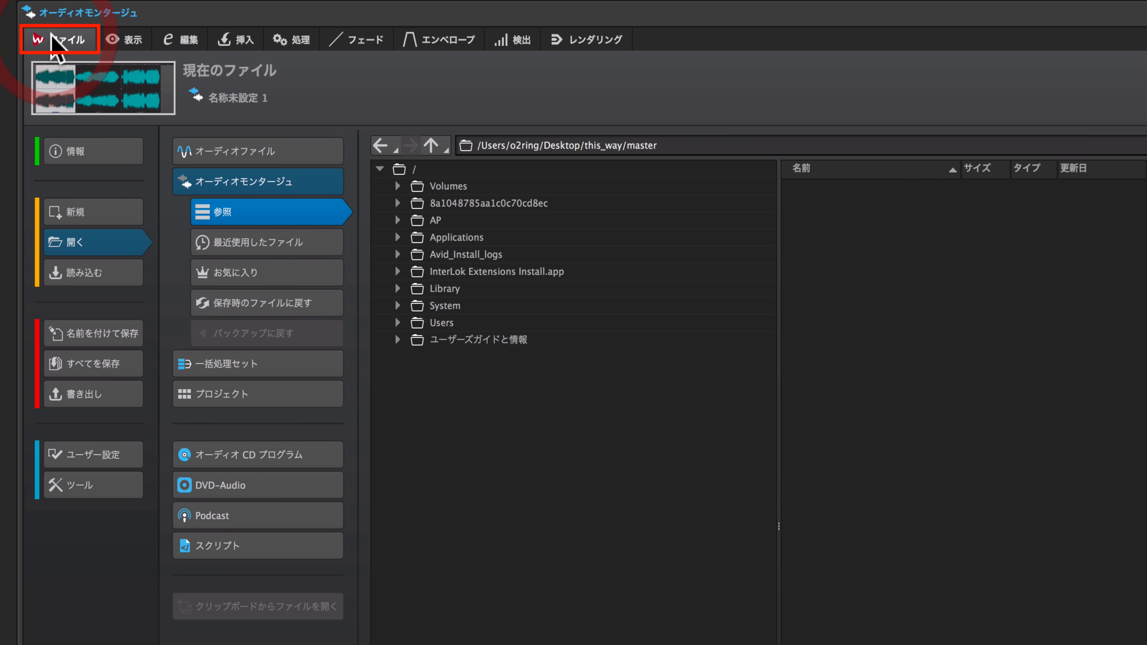
click(91, 247)
click(231, 153)
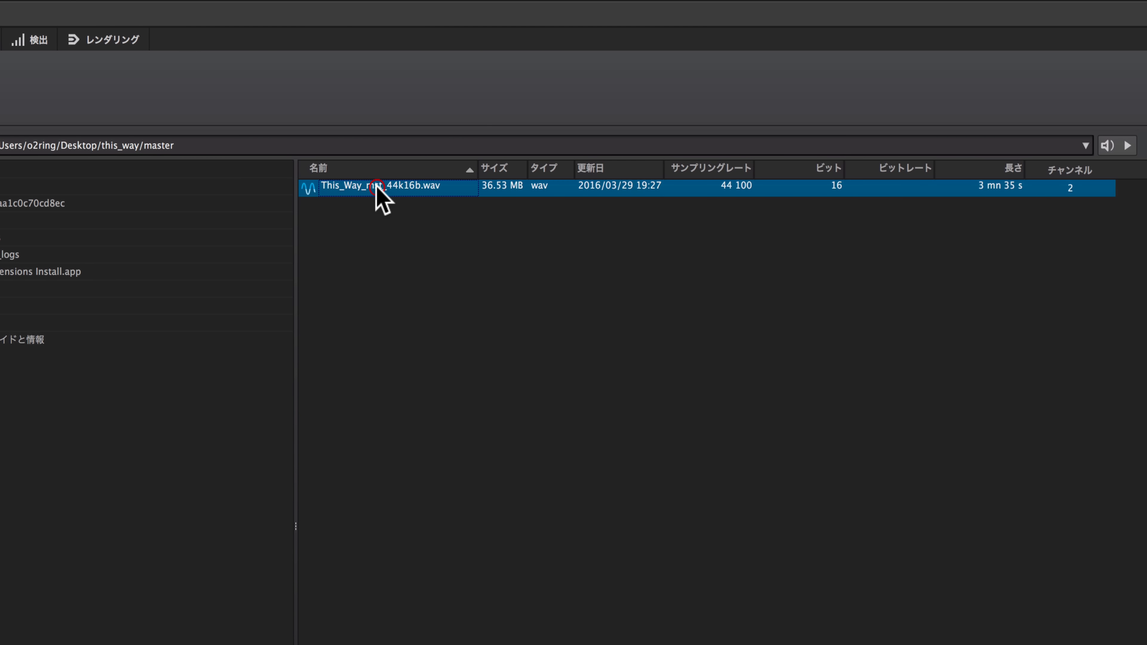
double_click(377, 186)
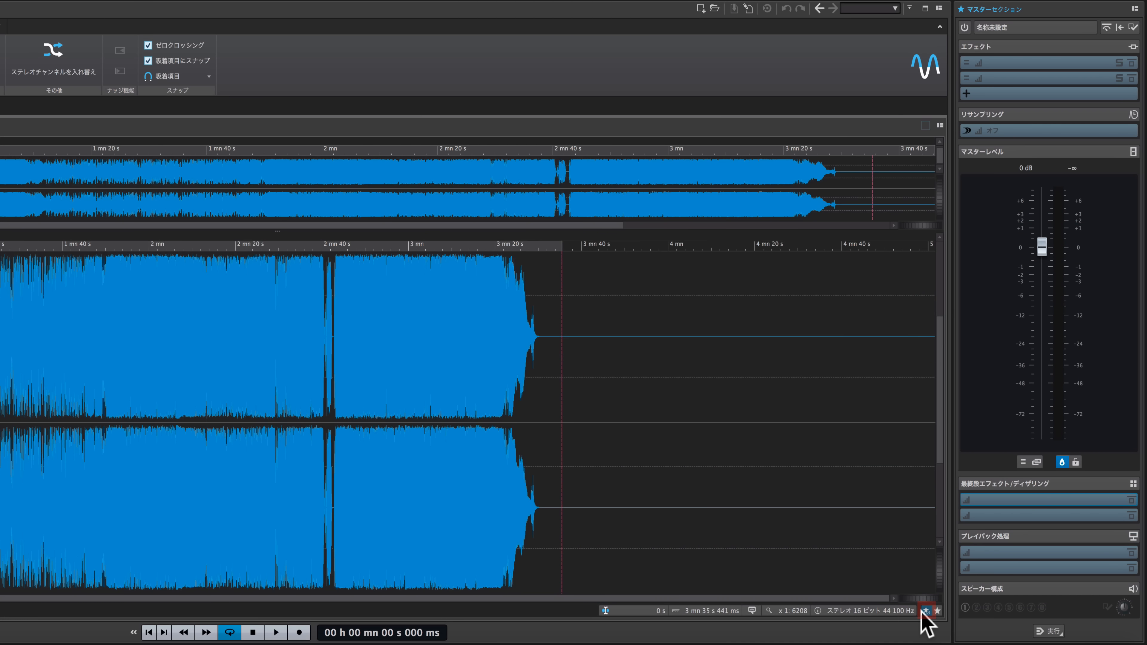
Step: Bypass the Master Section for This_Way_mst_44k16b and compare its setting with the montage's
click(925, 612)
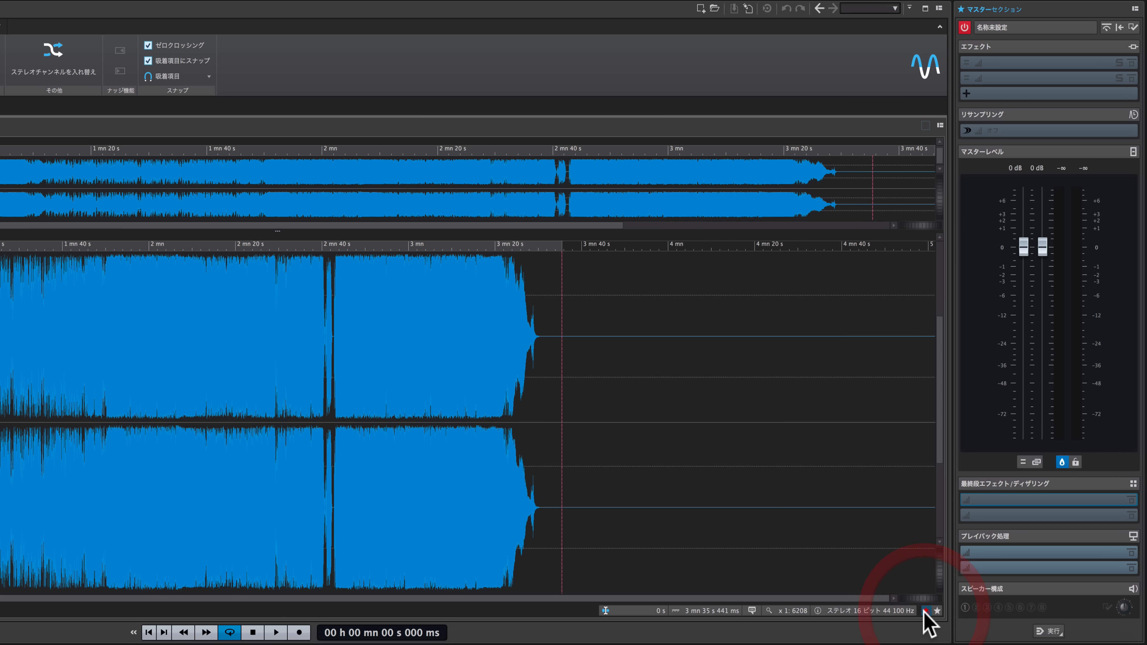
click(925, 611)
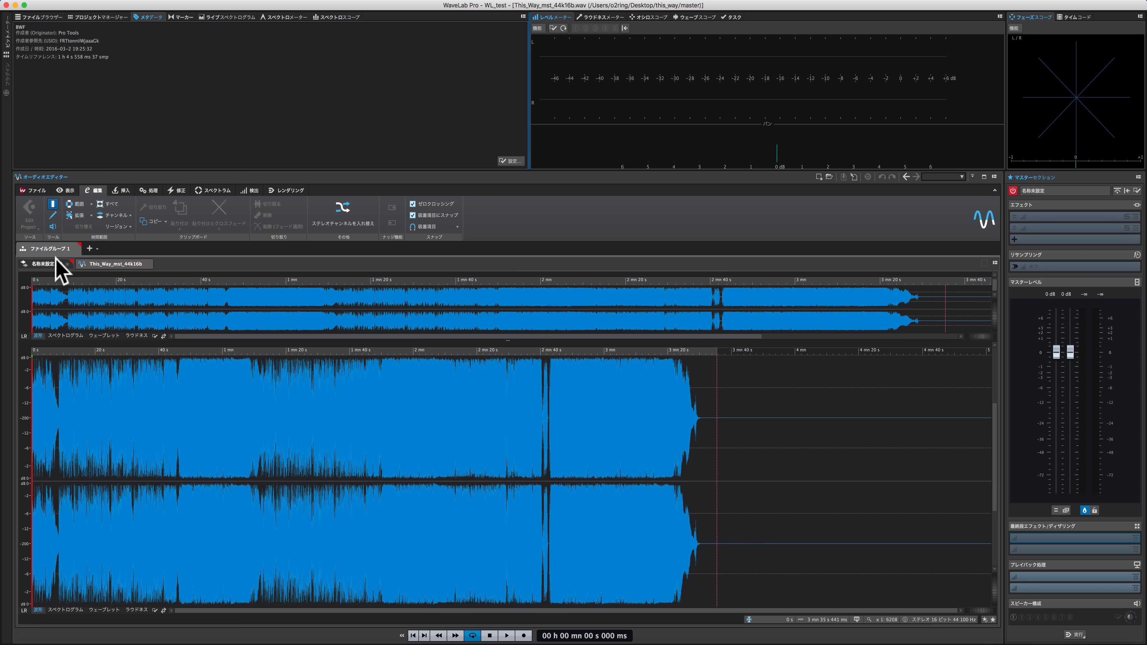
click(55, 262)
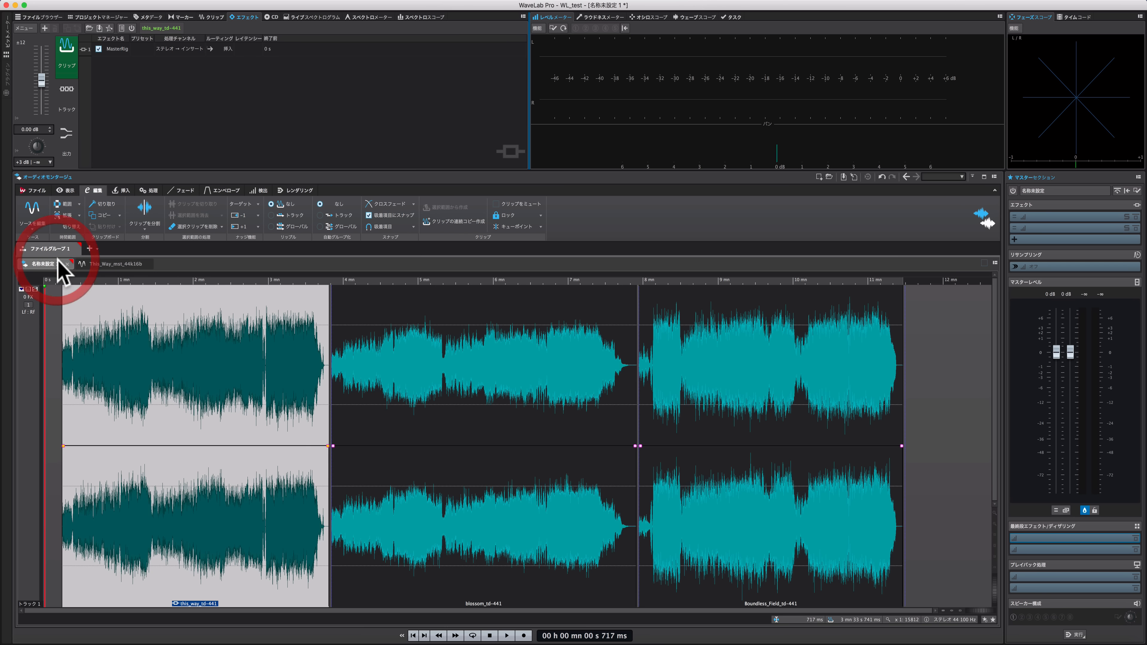
click(105, 264)
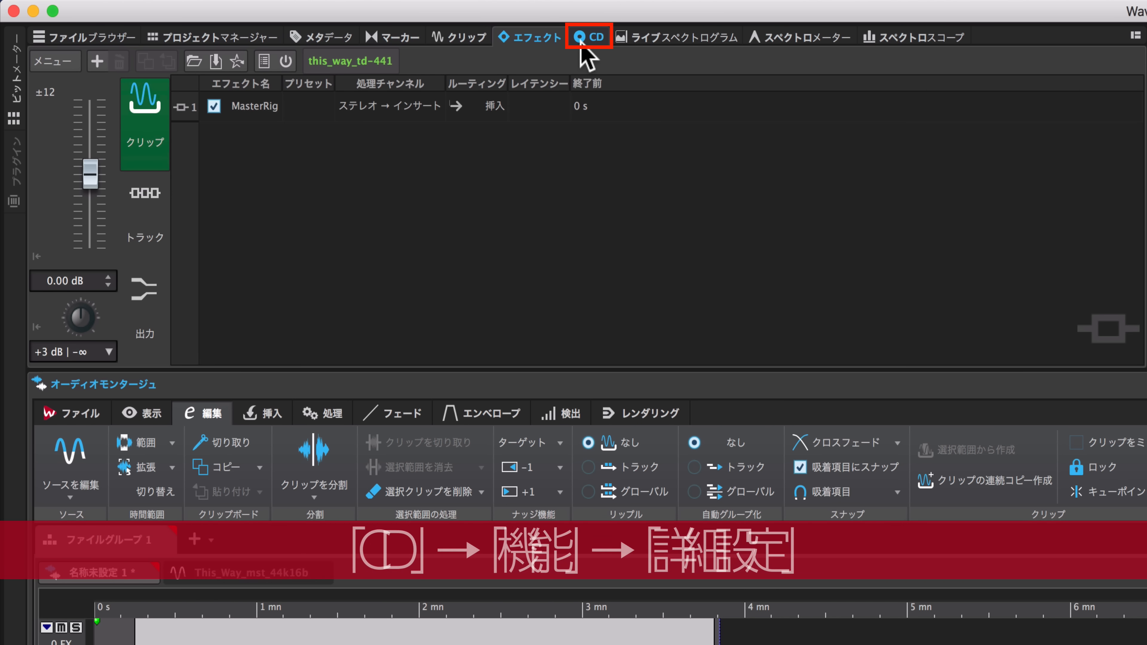
Step: Open the montage's 詳細設定 dialog for generating CD track markers
click(269, 17)
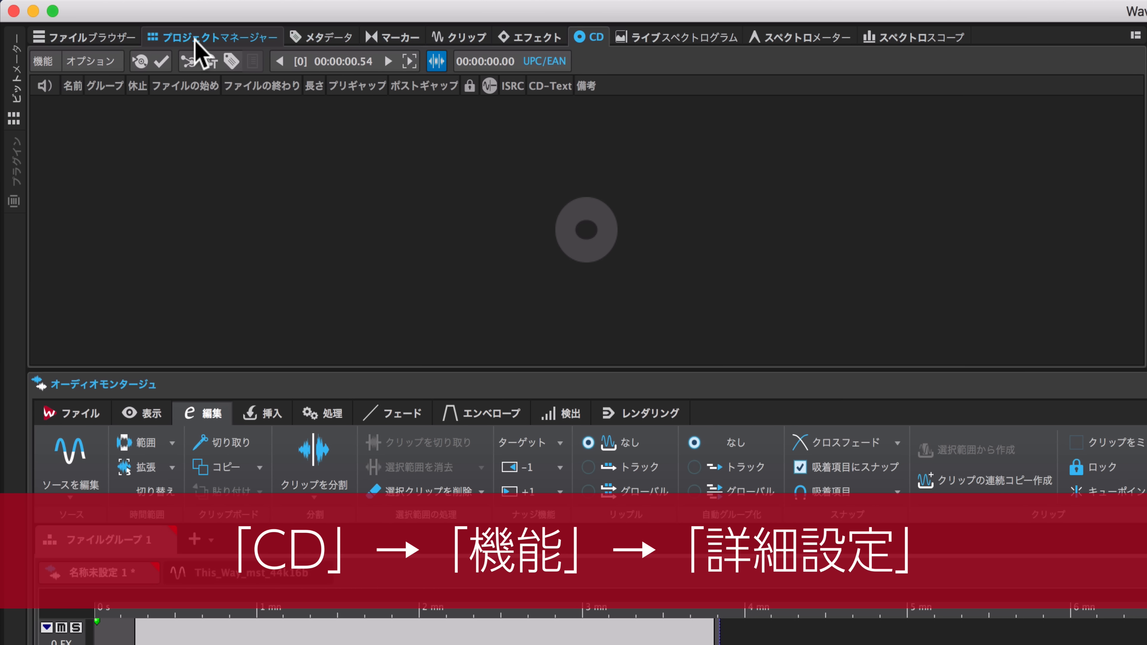
click(43, 62)
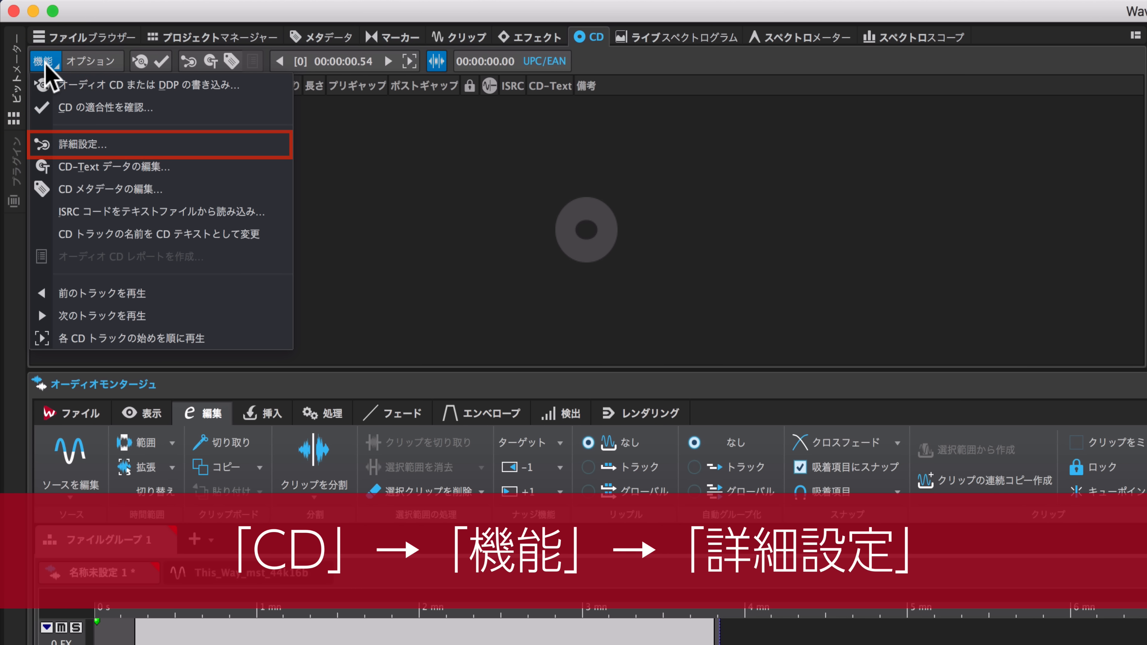
click(97, 146)
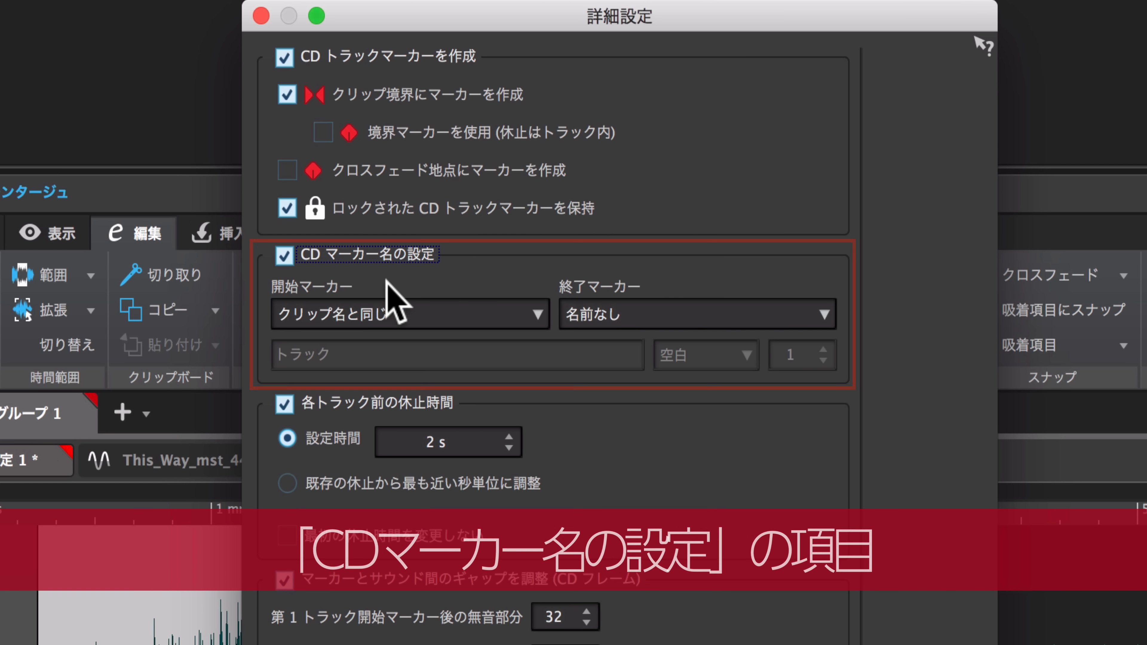
Step: Set the start marker names to 特定の名前 + 1 桁の数字 with 区切りなし, and the end marker names to 開始マーカー名 + 「(終了)」
click(303, 264)
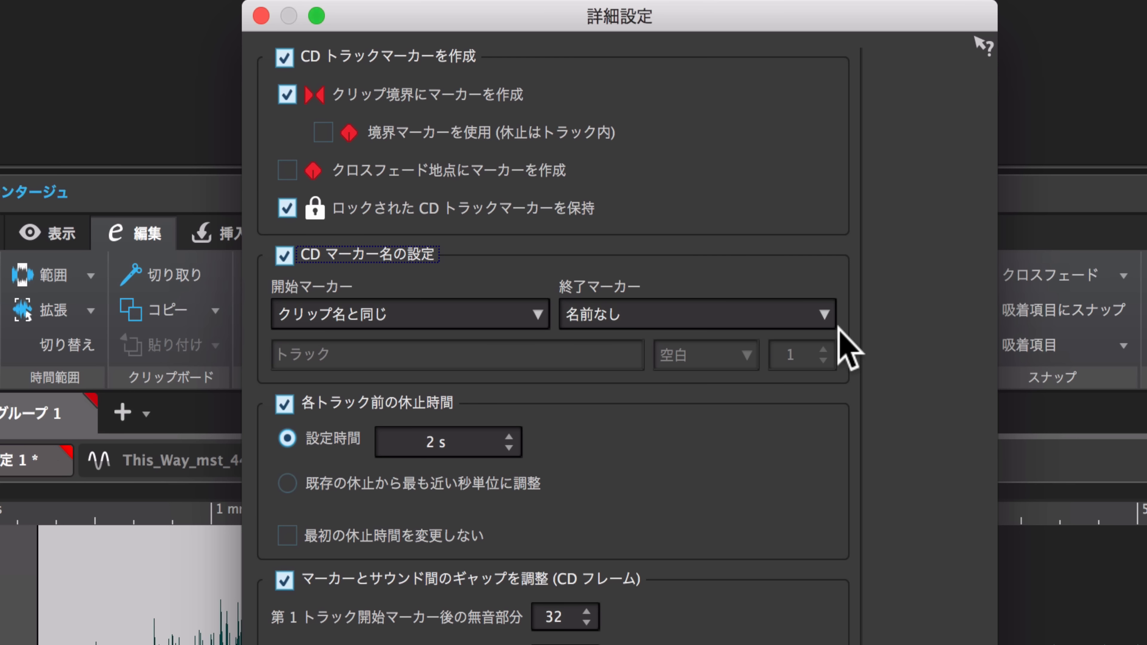
click(538, 316)
click(537, 316)
click(808, 315)
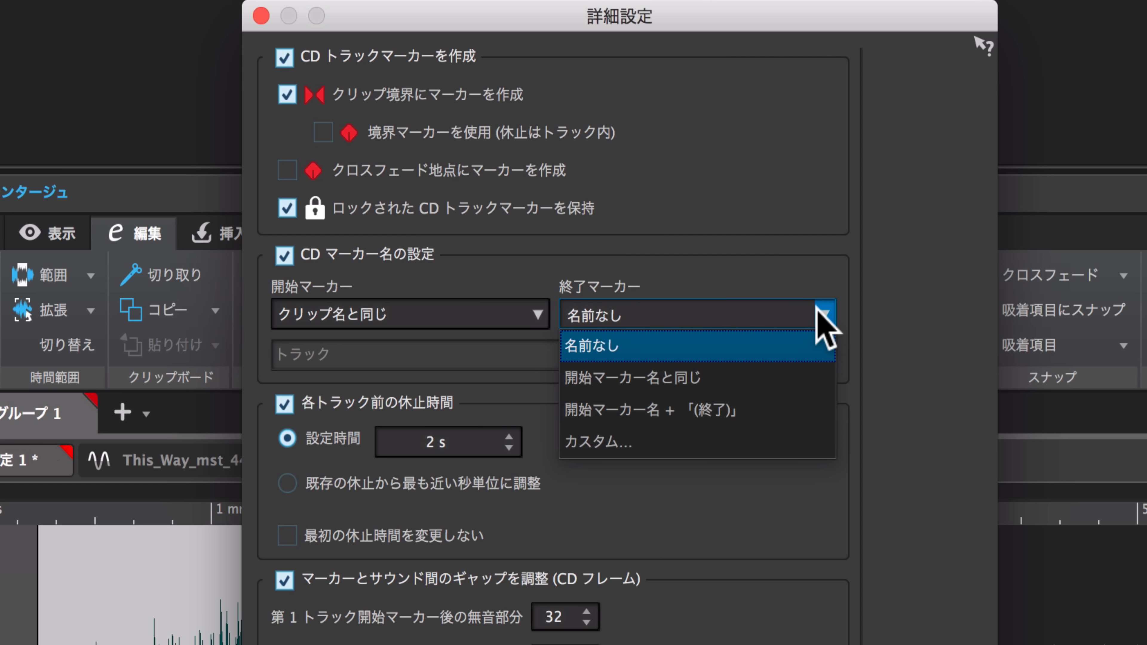
click(802, 322)
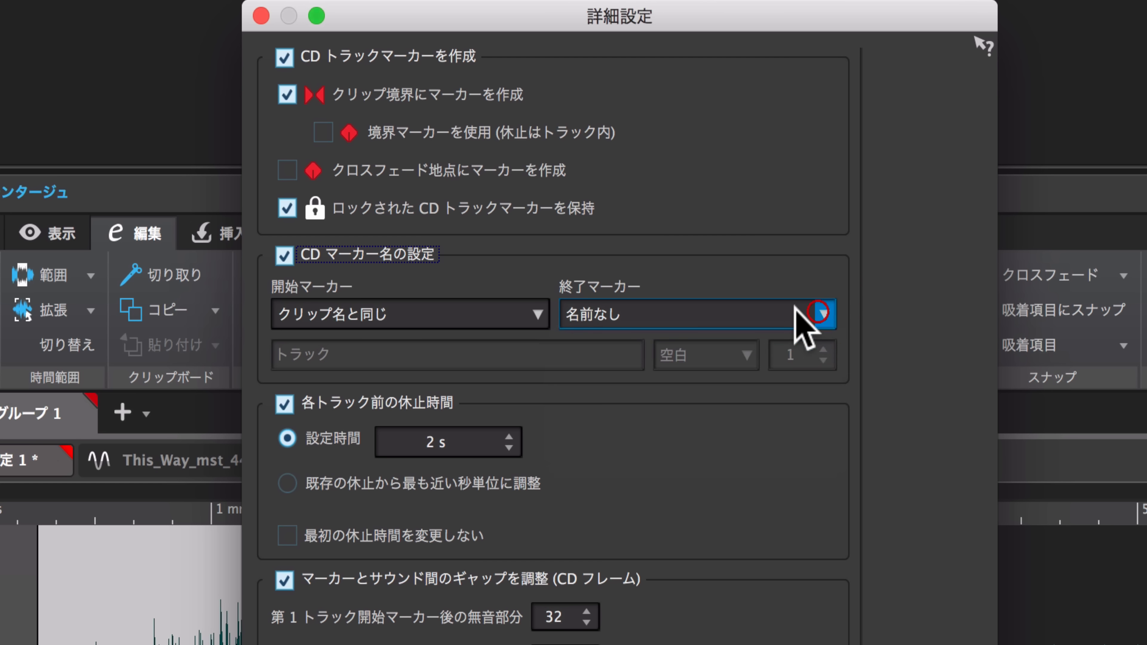
click(538, 316)
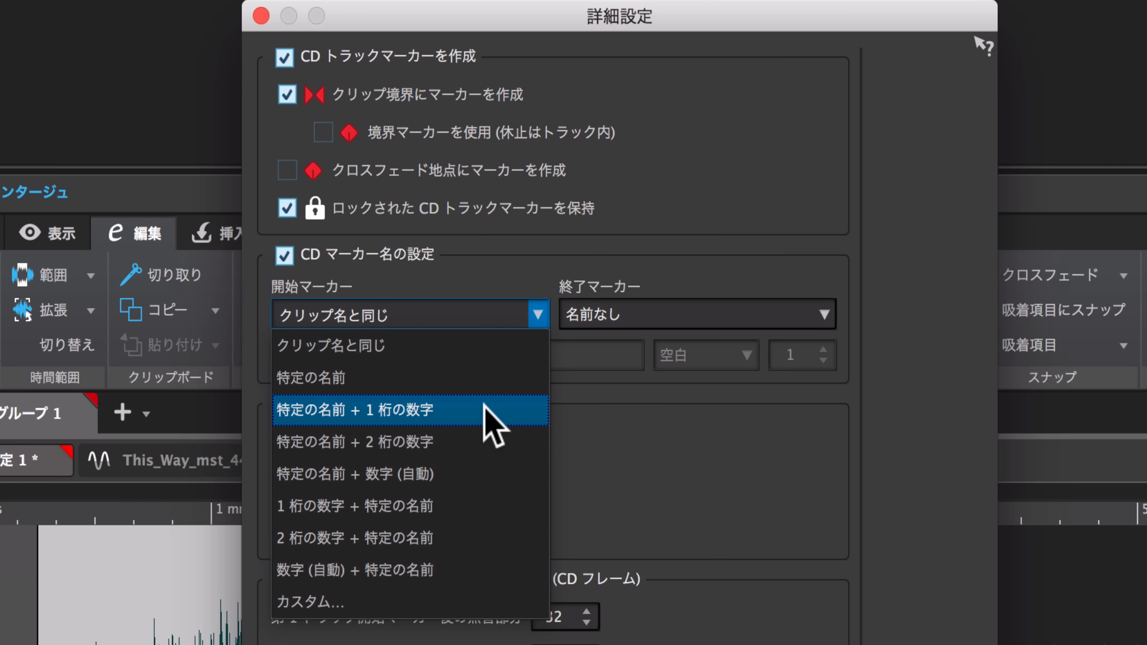
click(489, 405)
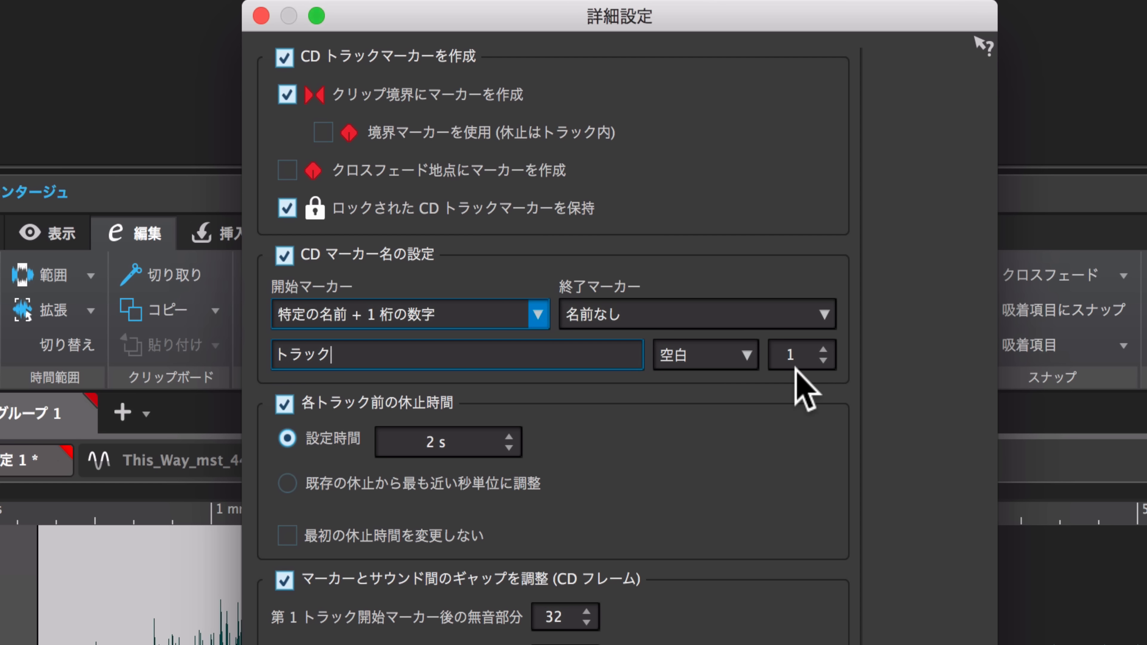
click(747, 357)
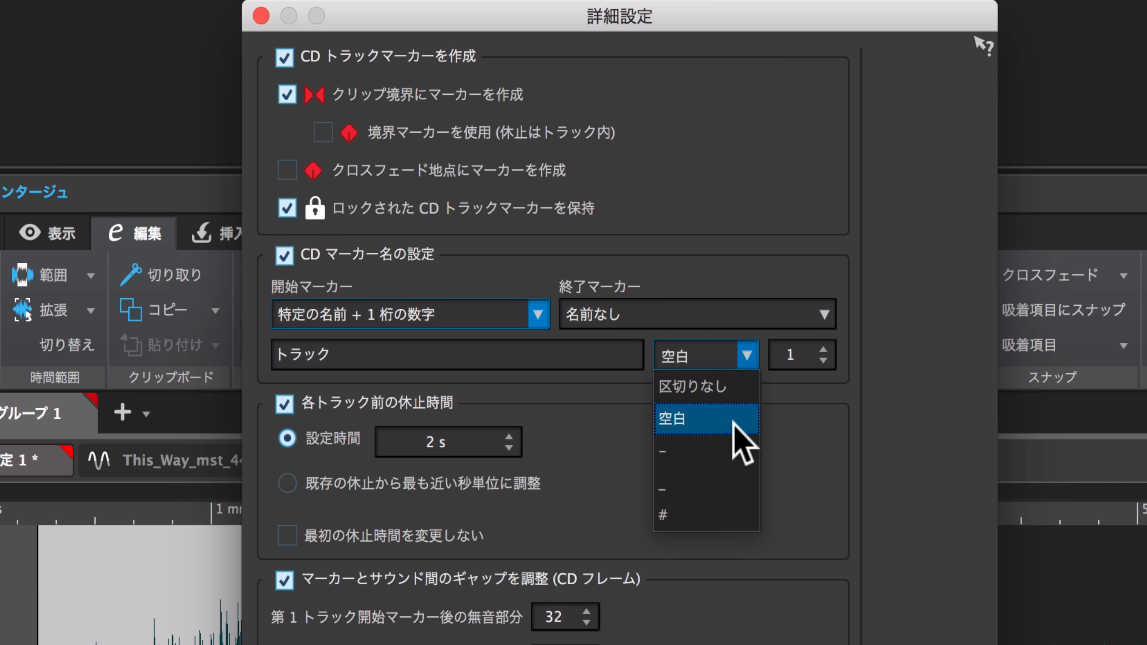
click(739, 386)
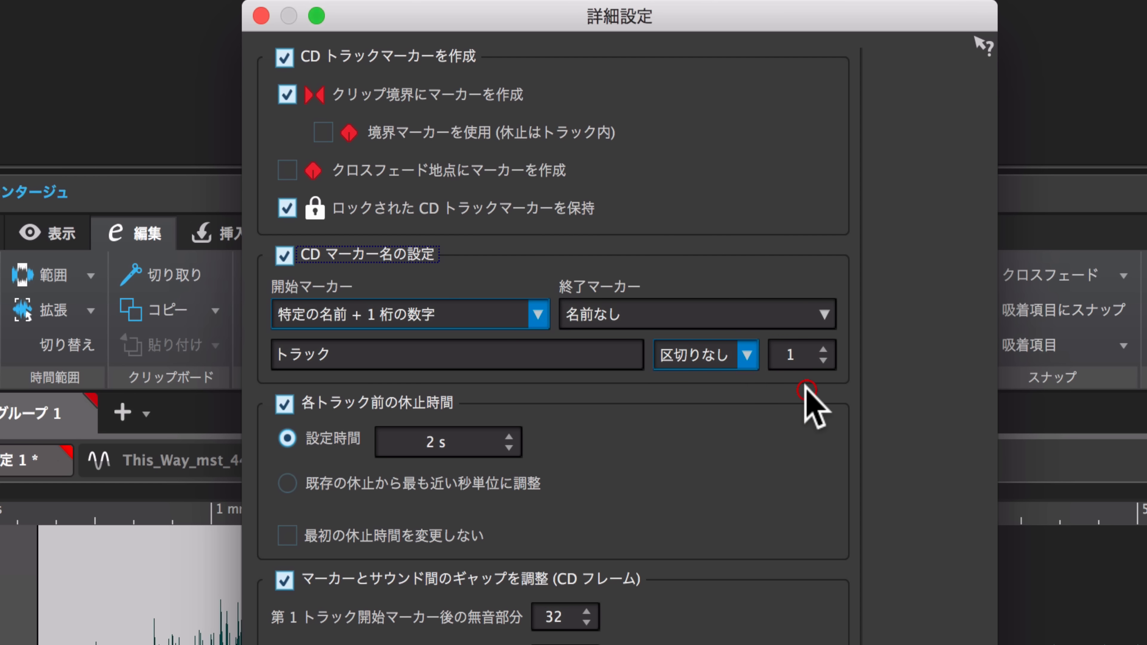
click(815, 314)
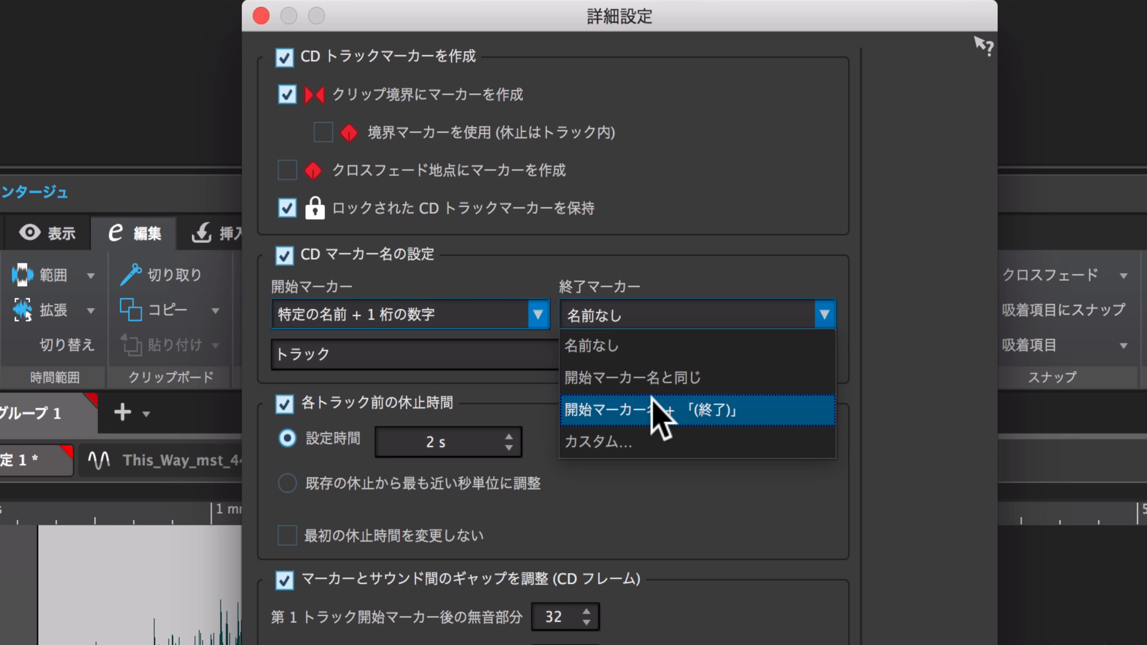
click(727, 408)
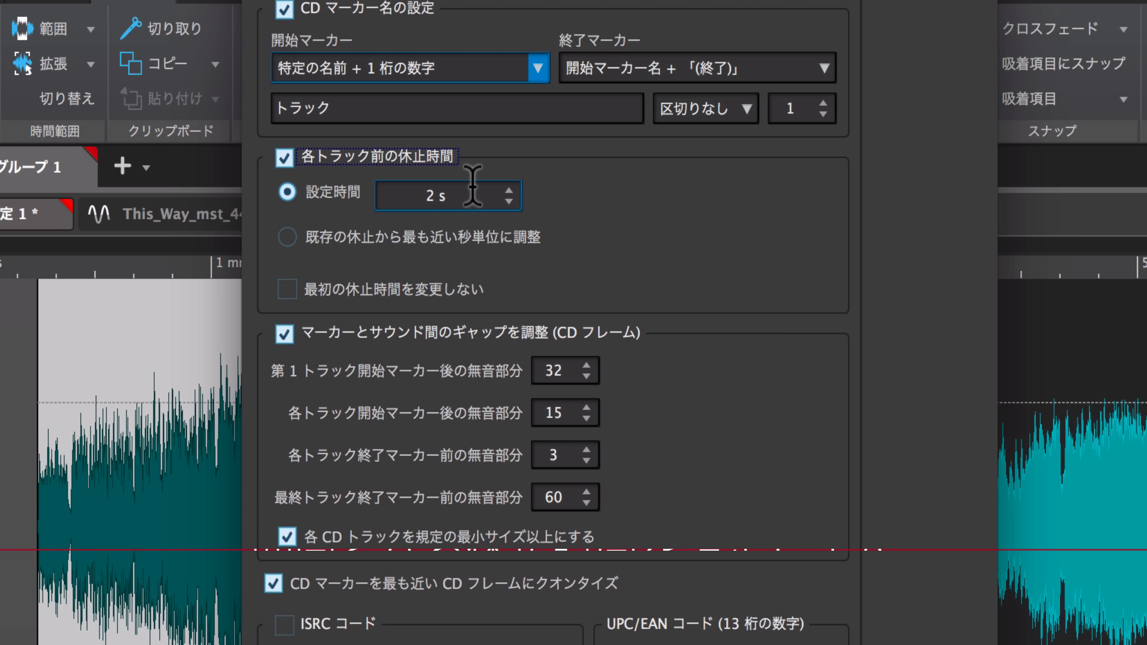
Step: Set the pause before each track to 3 s and apply the CD track settings
click(509, 191)
click(449, 196)
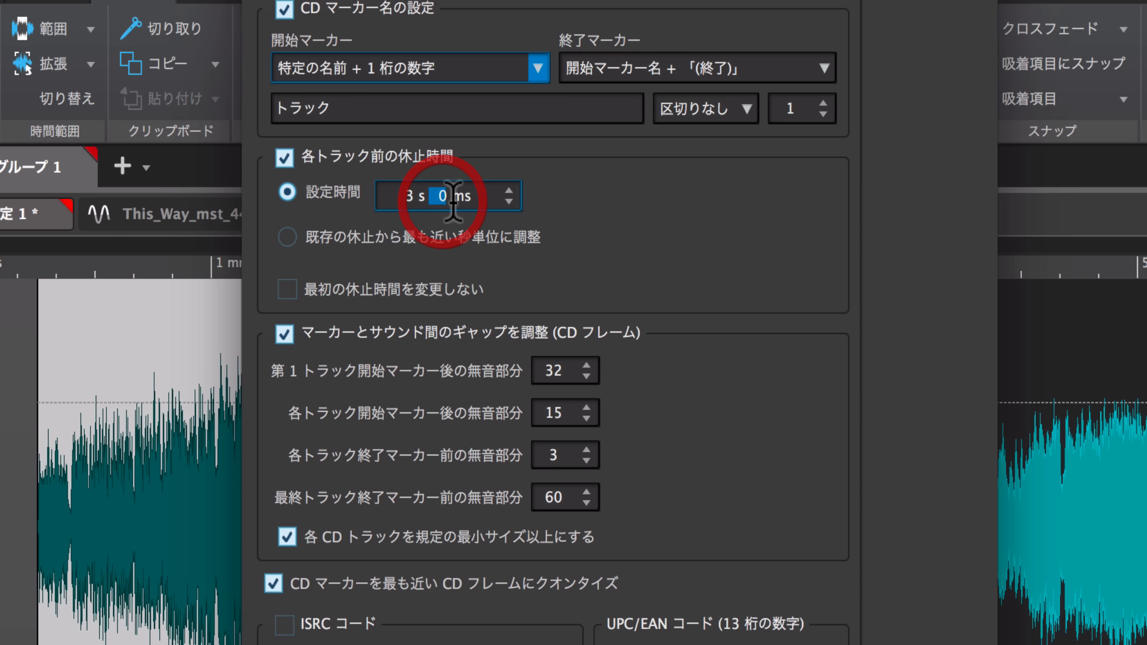
click(572, 204)
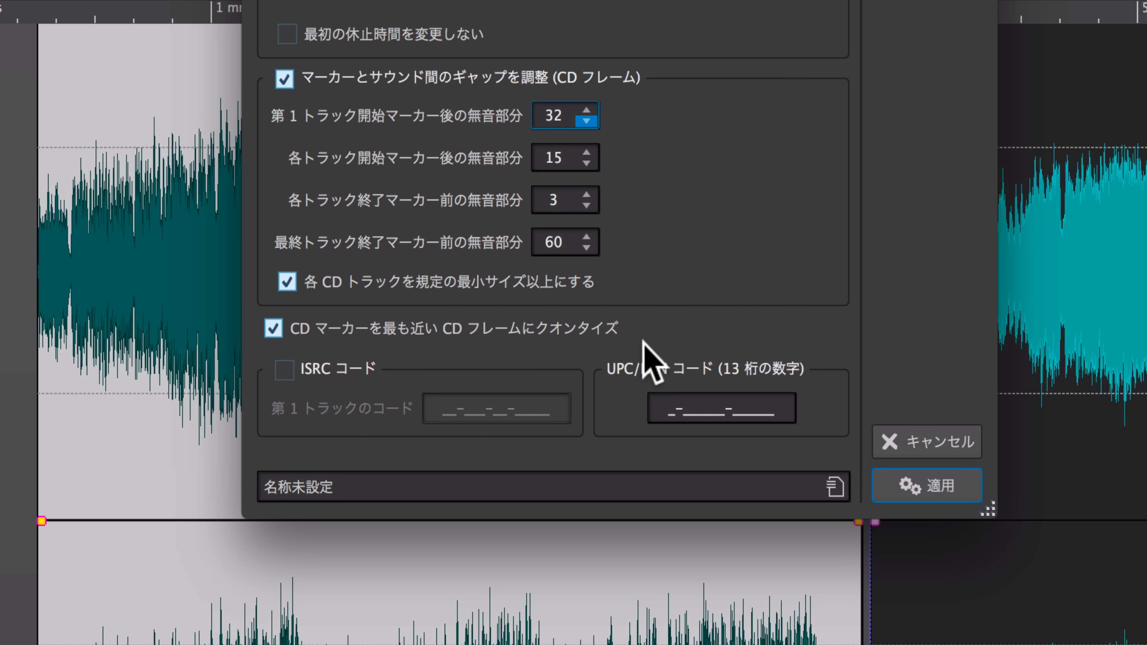
drag(321, 370, 563, 367)
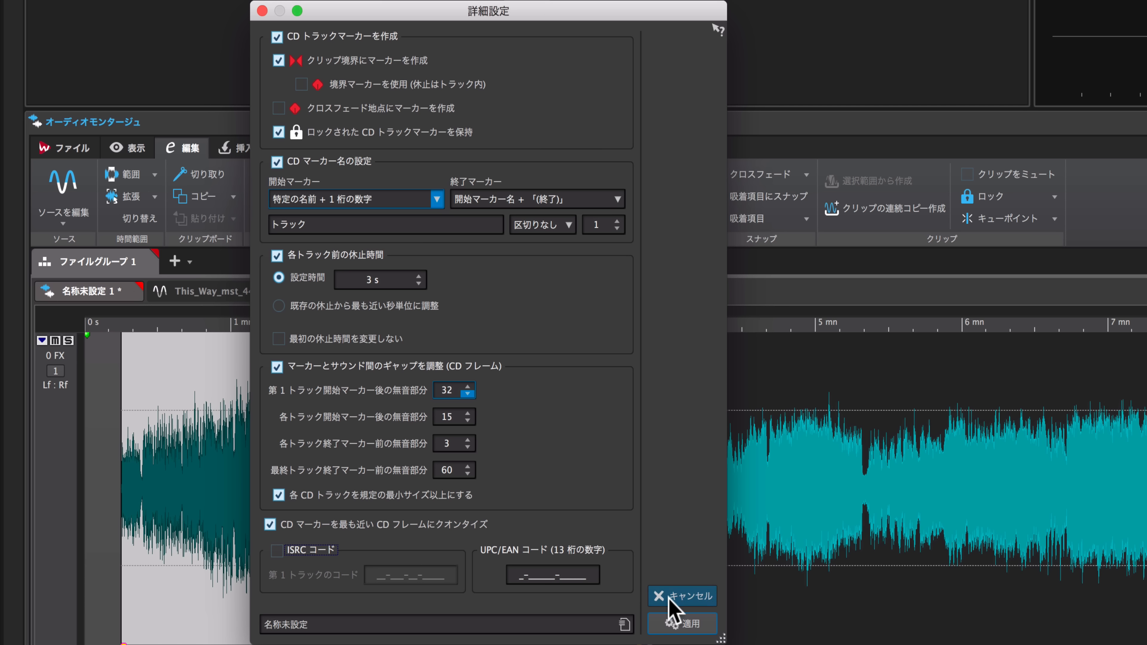
click(684, 625)
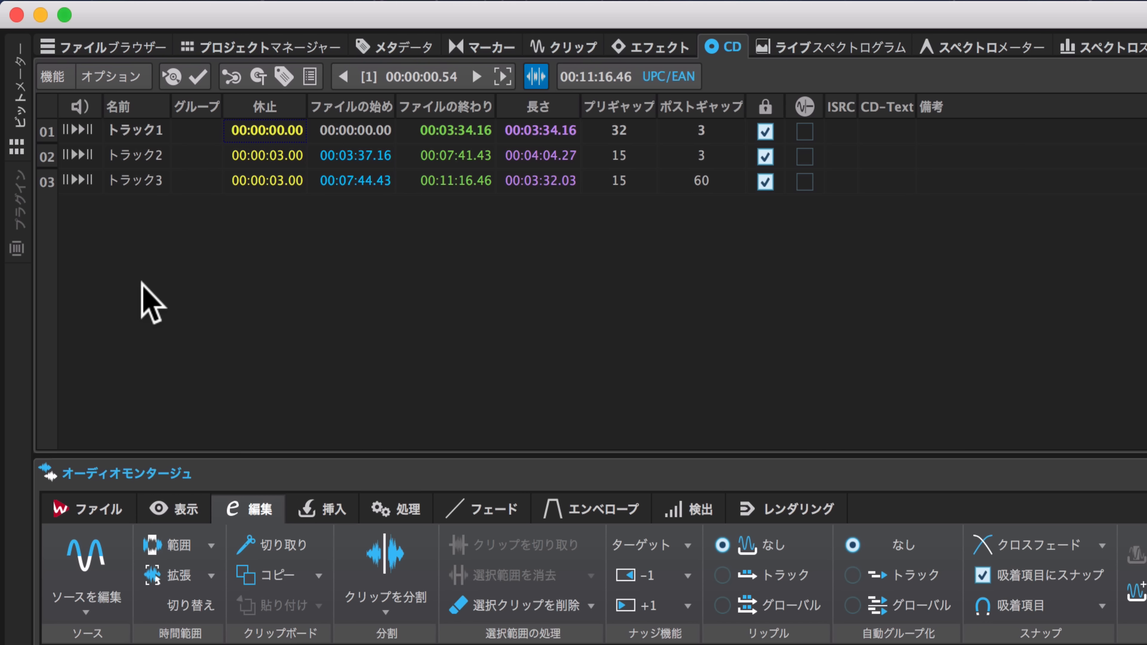
Step: Check track 1's pause, start and end times, its ISRC entry and the disc's UPC/EAN code
click(245, 131)
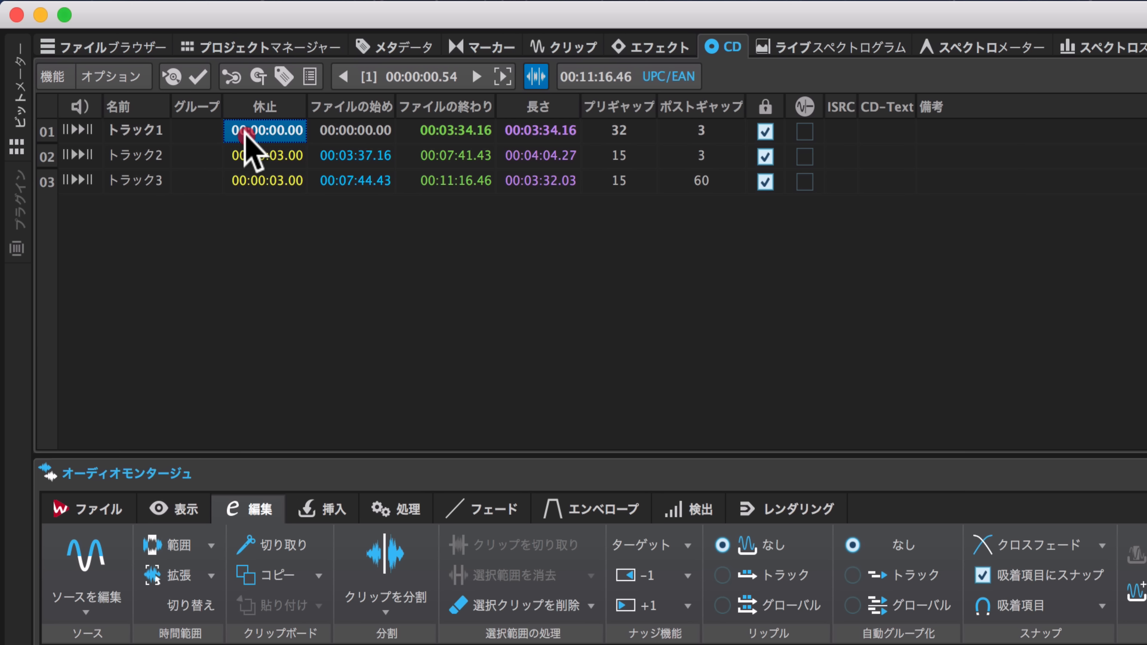
click(336, 132)
click(440, 131)
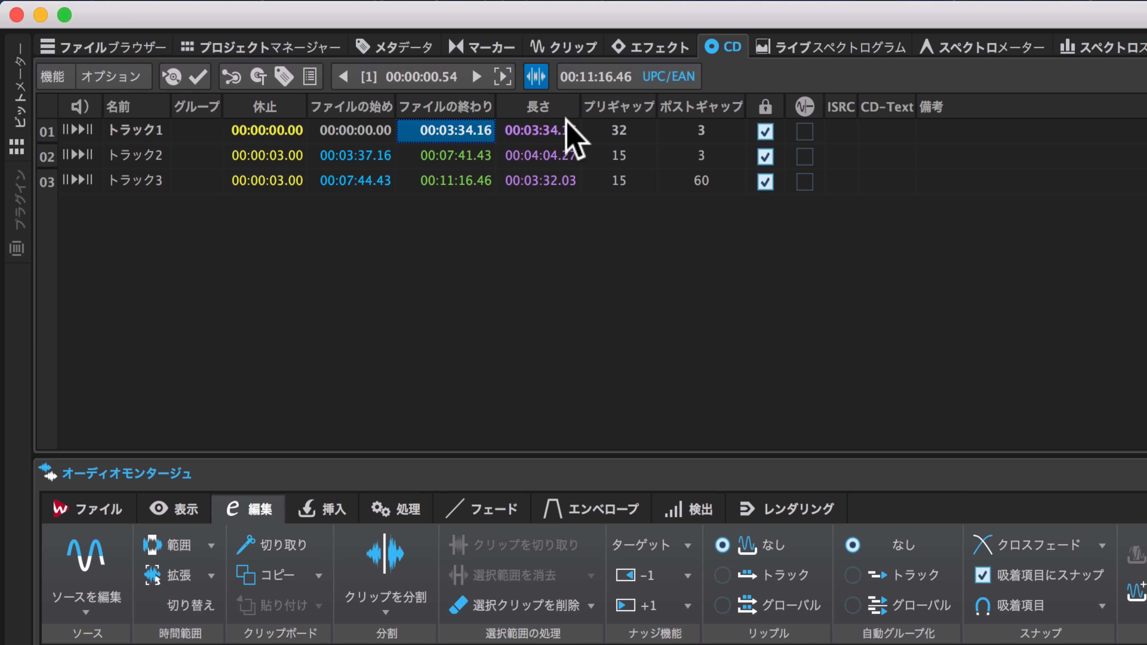
double_click(839, 132)
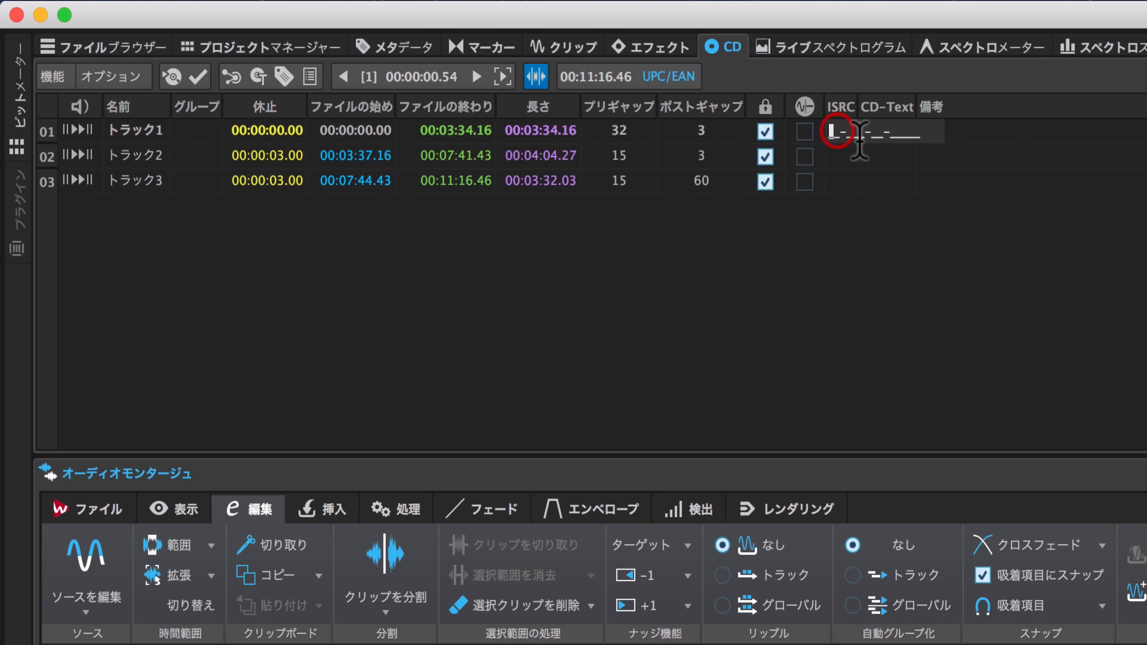
click(680, 78)
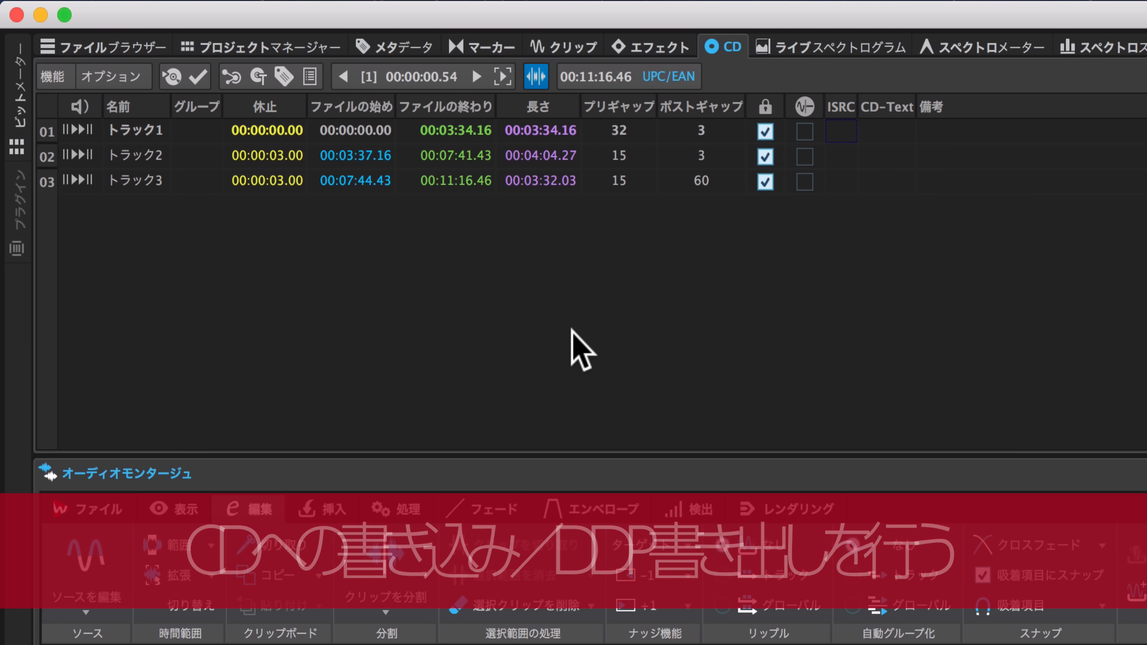
Step: Start オーディオ CD または DDP の書き込み for the montage and choose DDP イメージ as the device
click(721, 47)
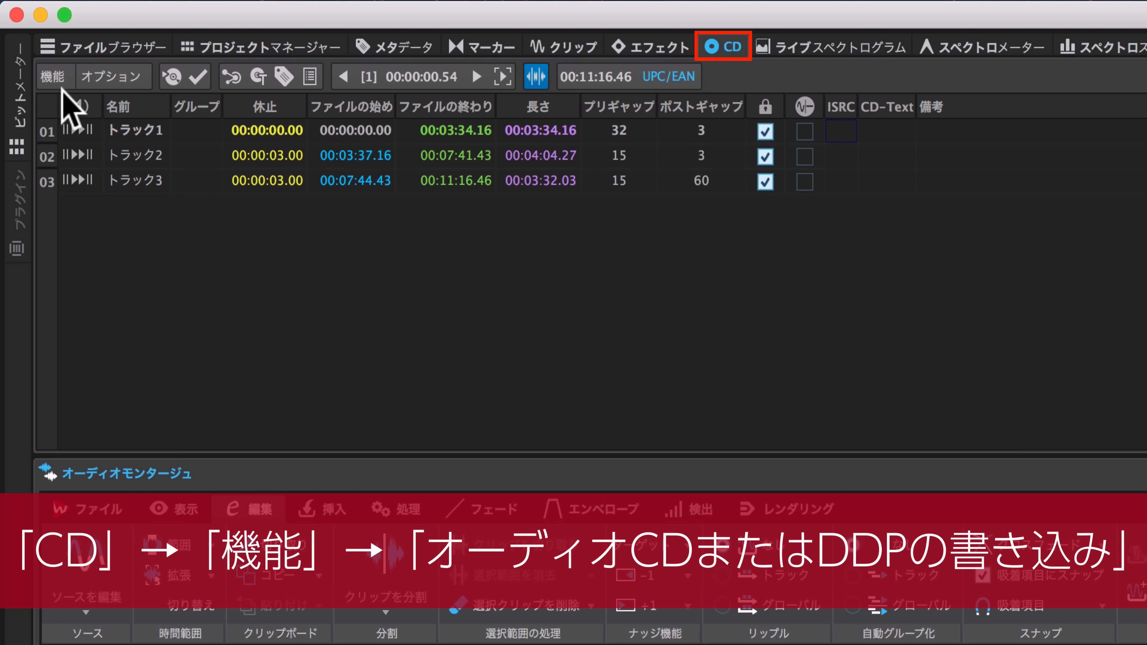
click(56, 77)
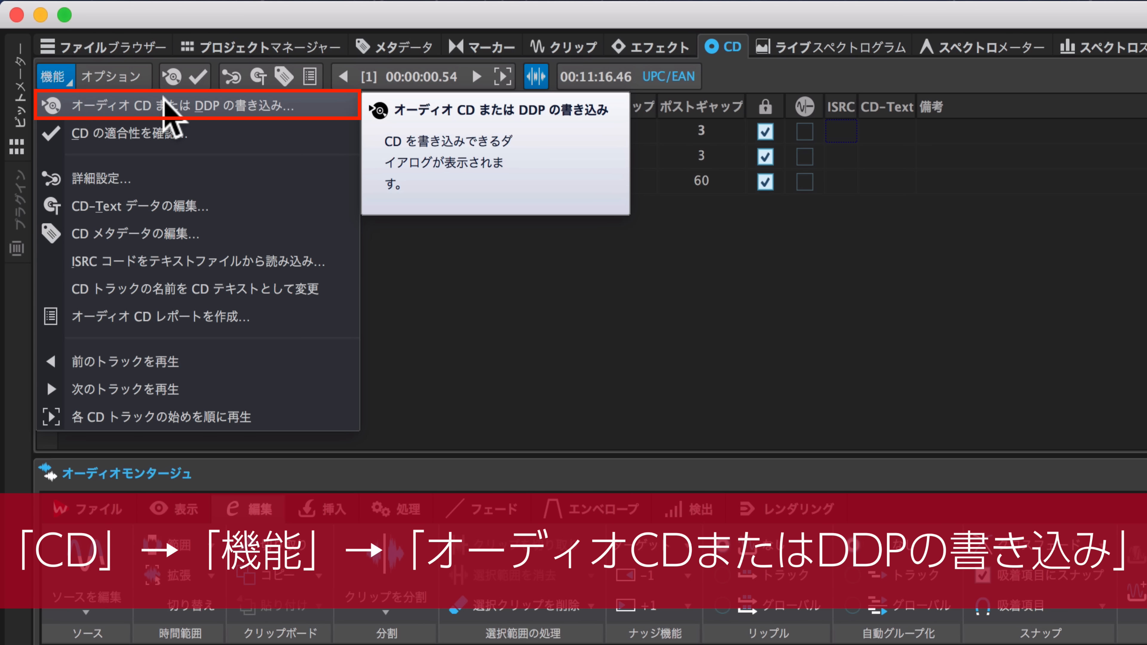
click(178, 104)
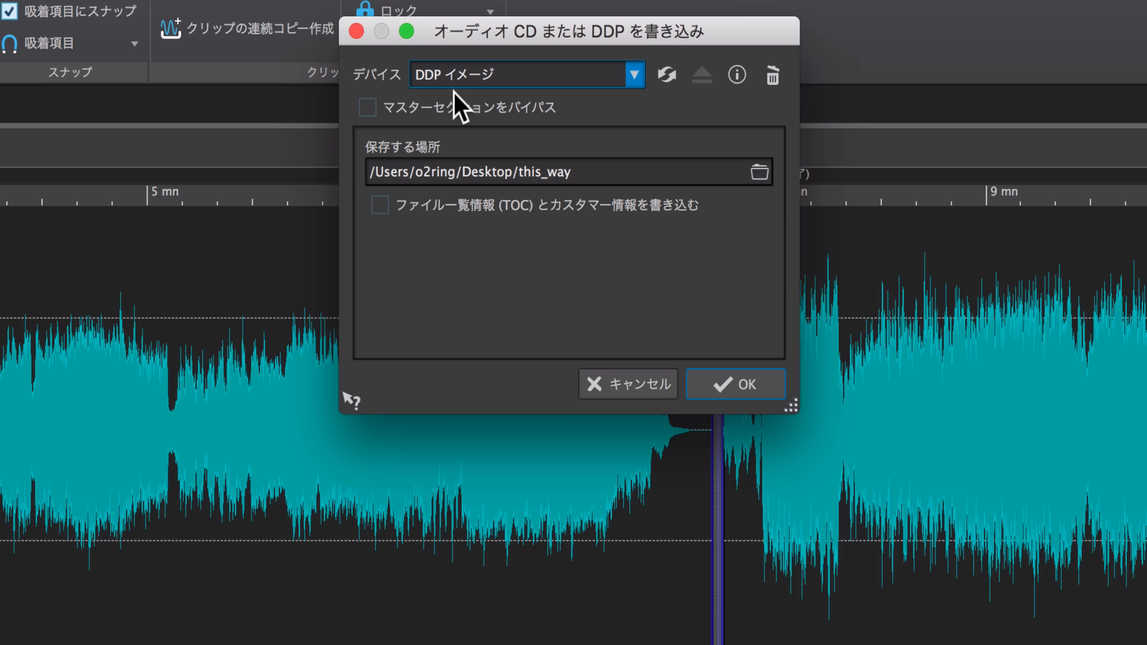
click(632, 76)
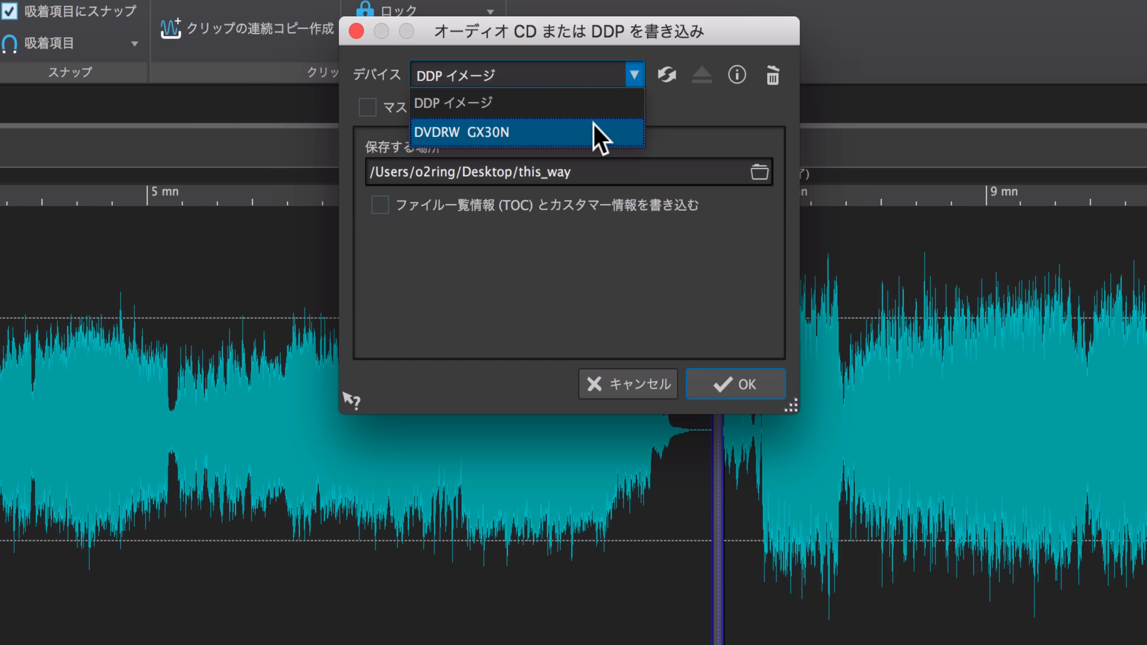
click(595, 109)
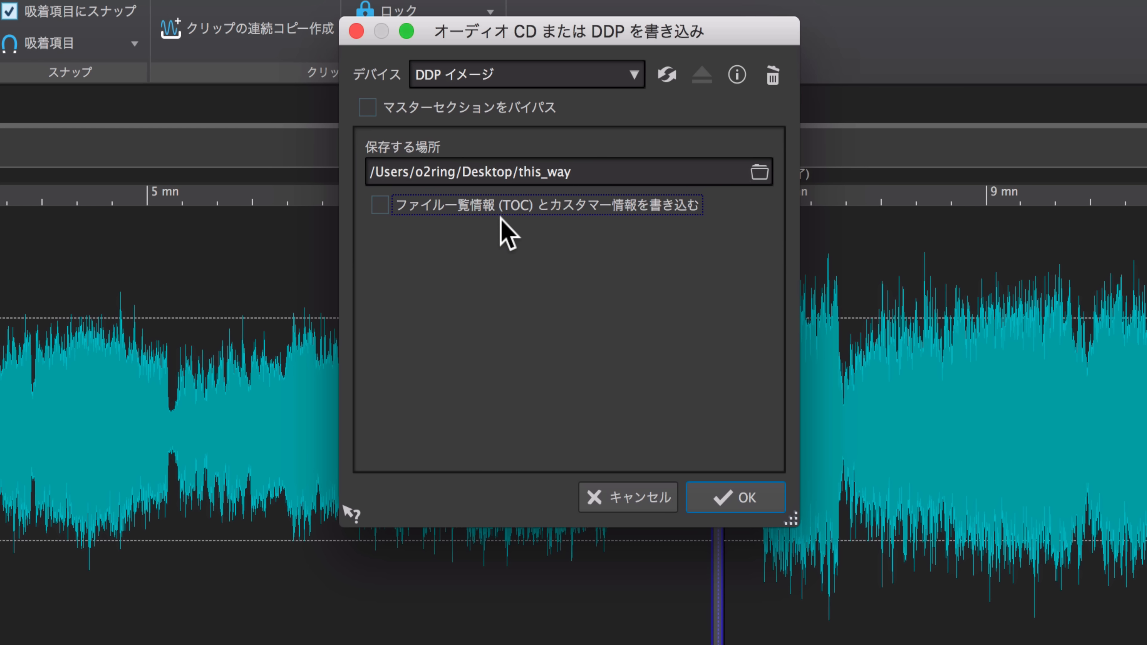
Step: Check the TOC and customer information option, leave it disabled, and try DVDRW GX30N as the writing device
click(381, 207)
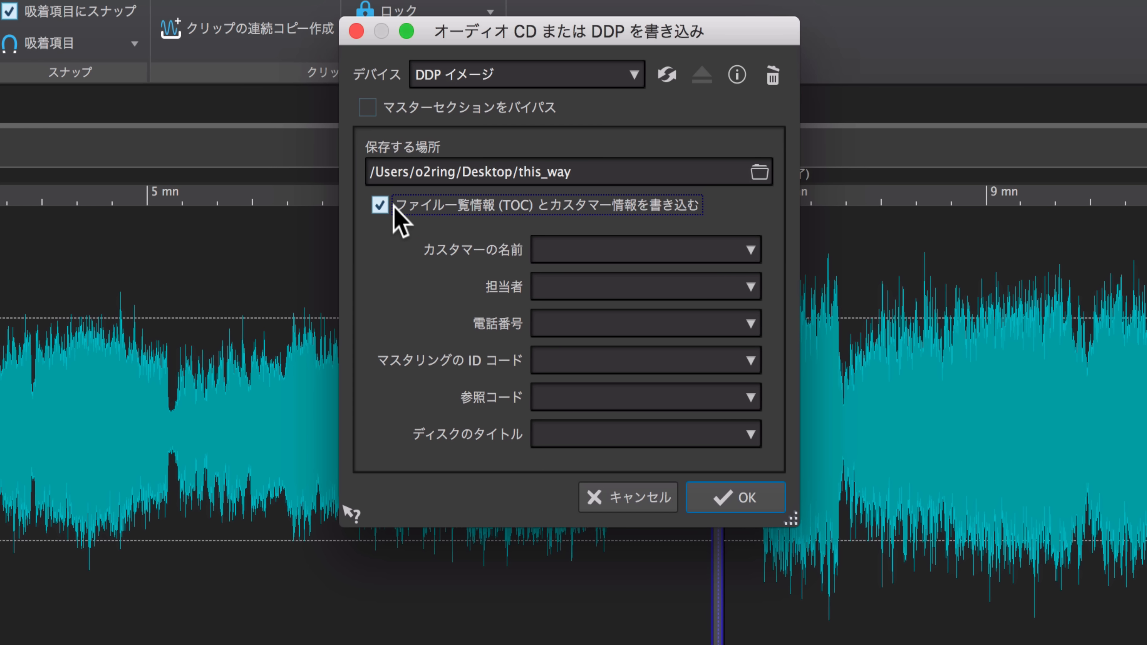
click(381, 207)
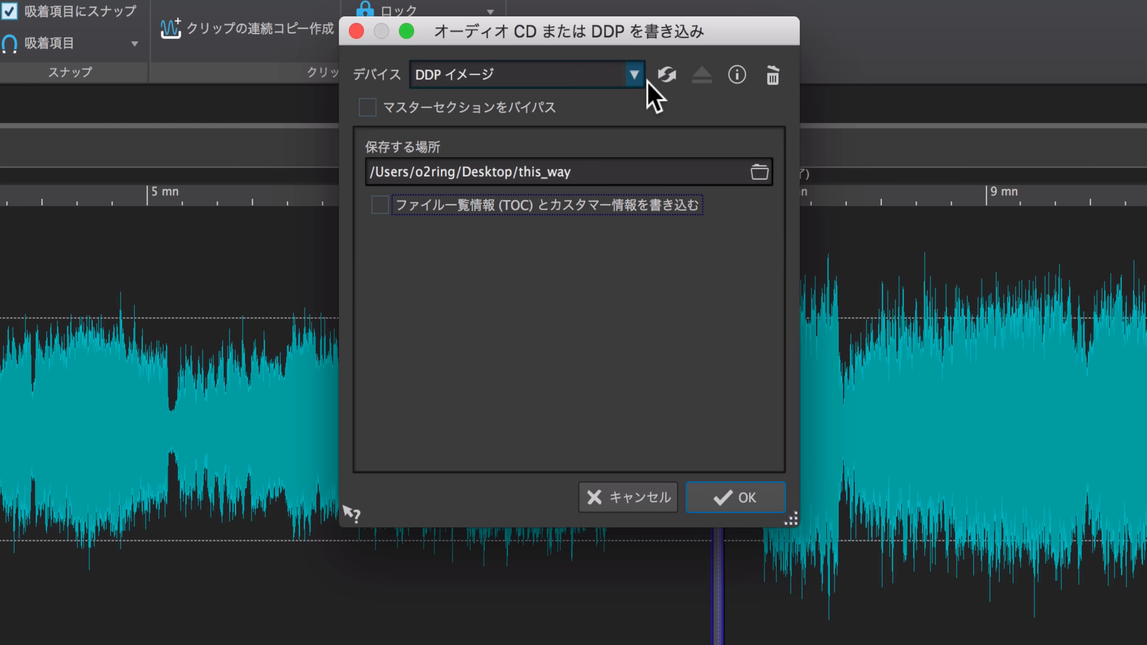
click(634, 75)
click(589, 131)
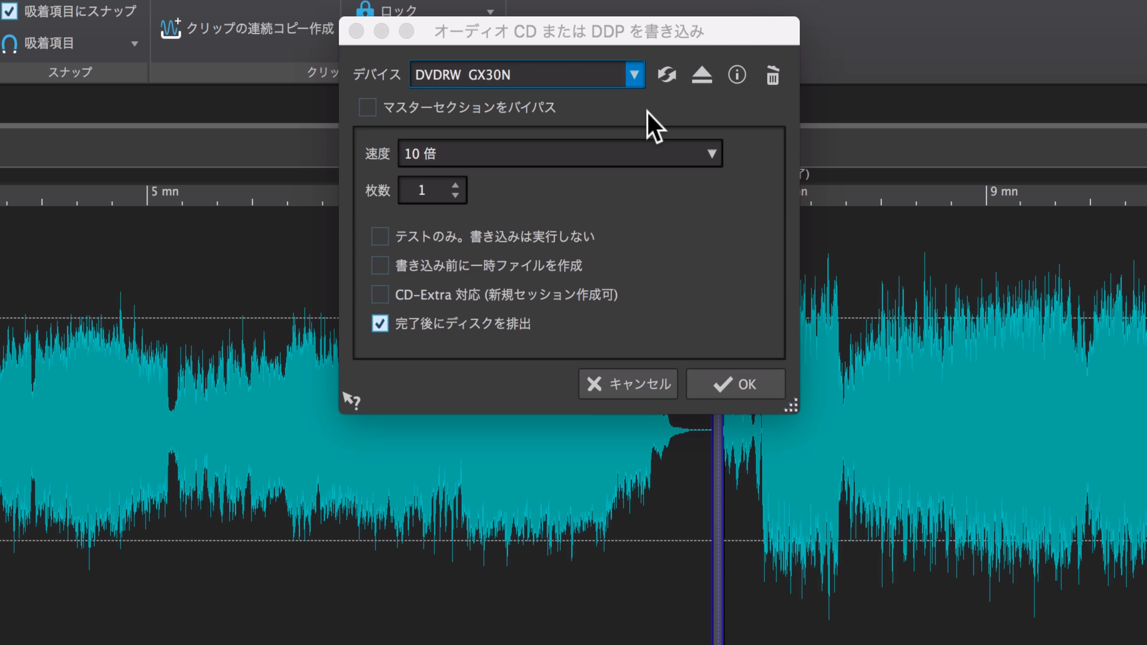
Step: Choose DDP イメージ as the device and write the DDP files of the montage
click(635, 76)
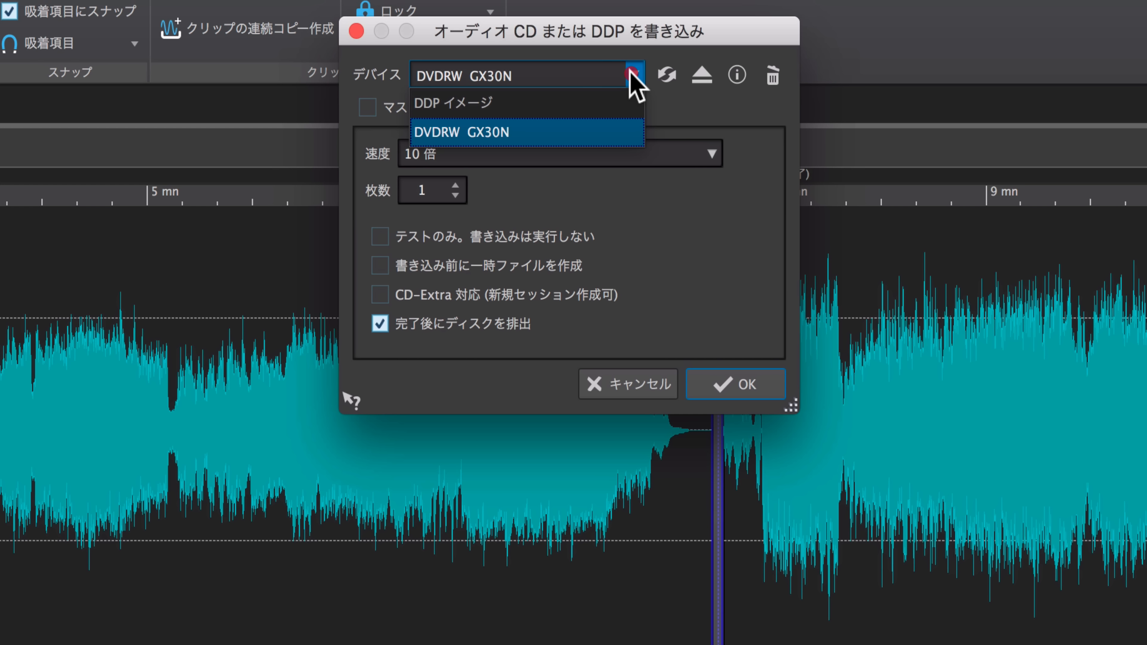
click(552, 103)
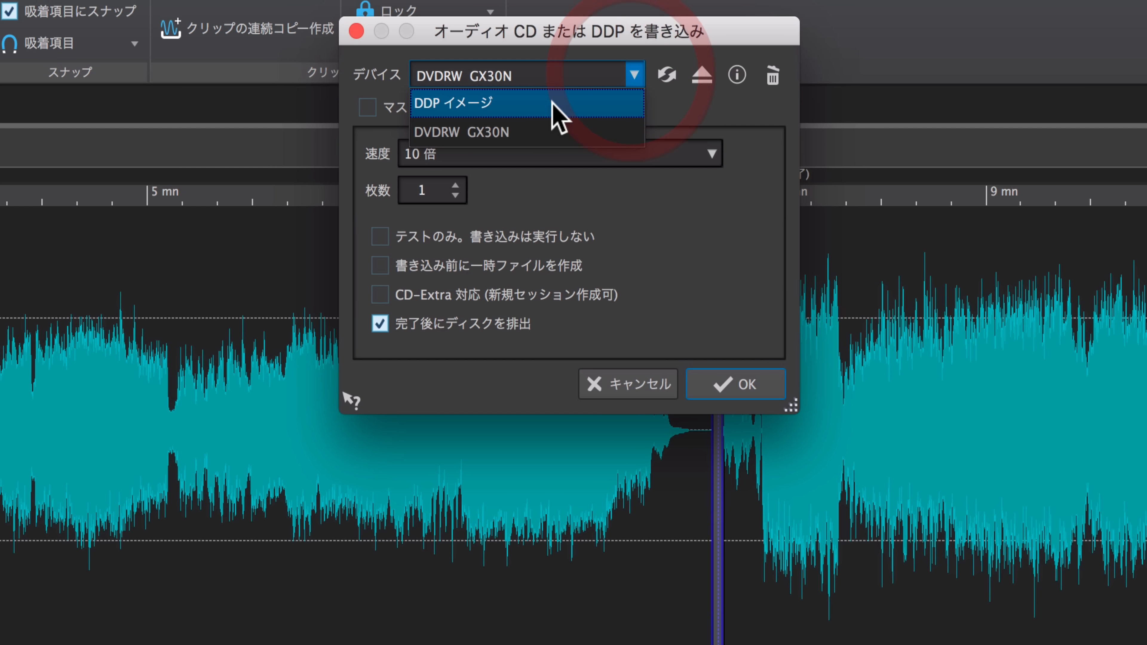
click(738, 386)
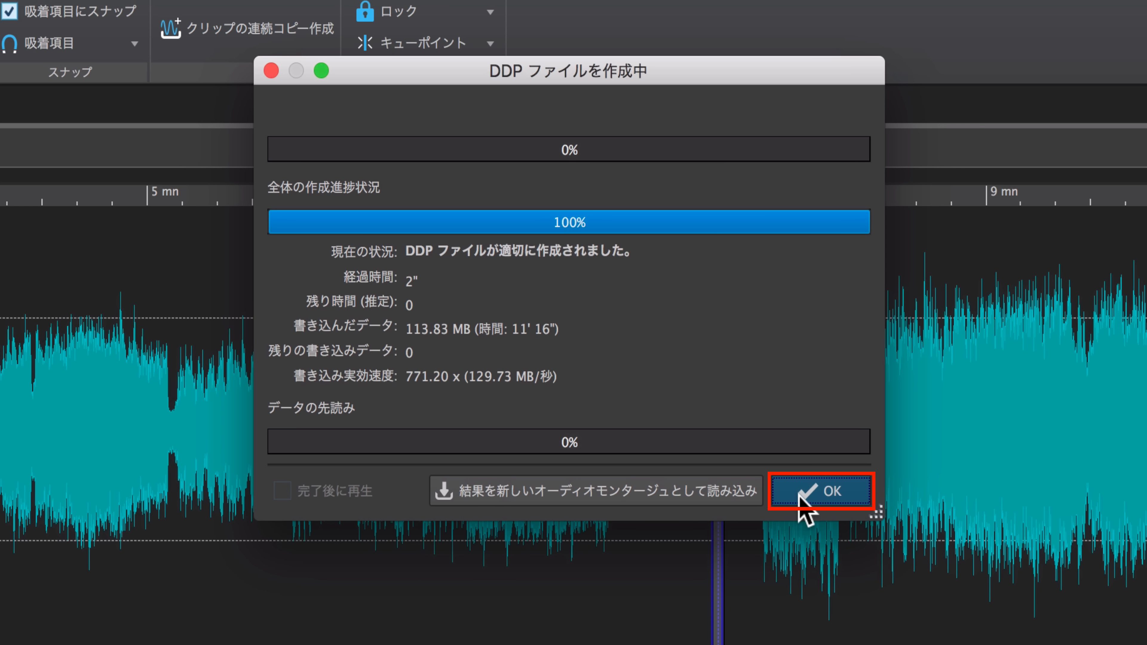
click(834, 496)
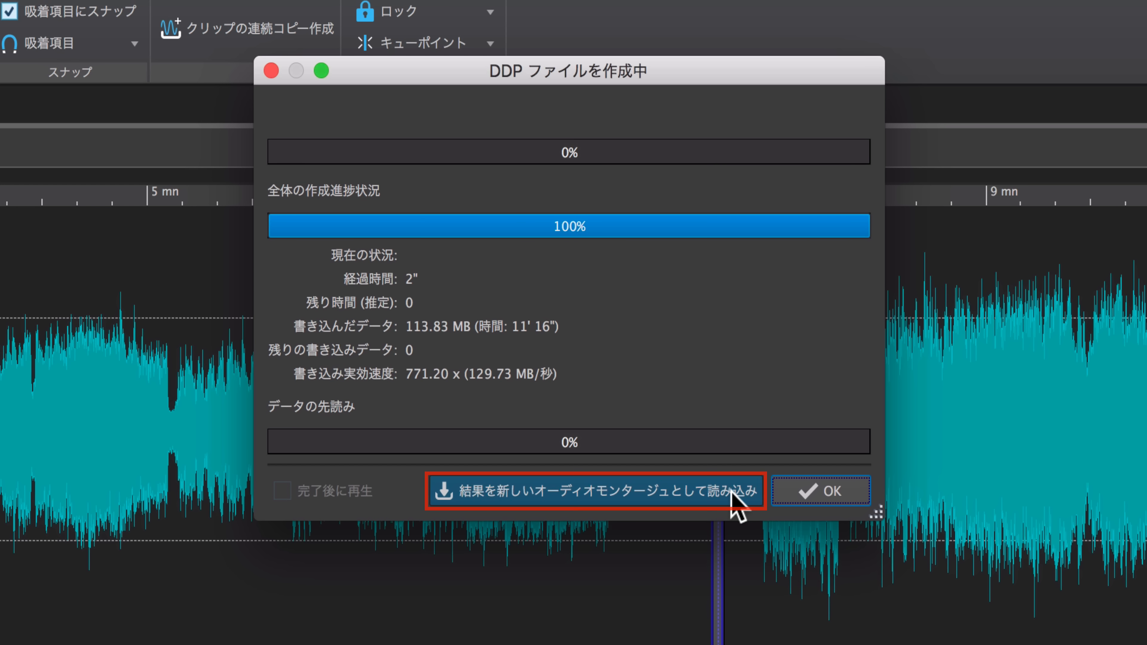
Step: Import the DDP result as a new audio montage with トラック間にもオーディオを含める as the import target
click(740, 502)
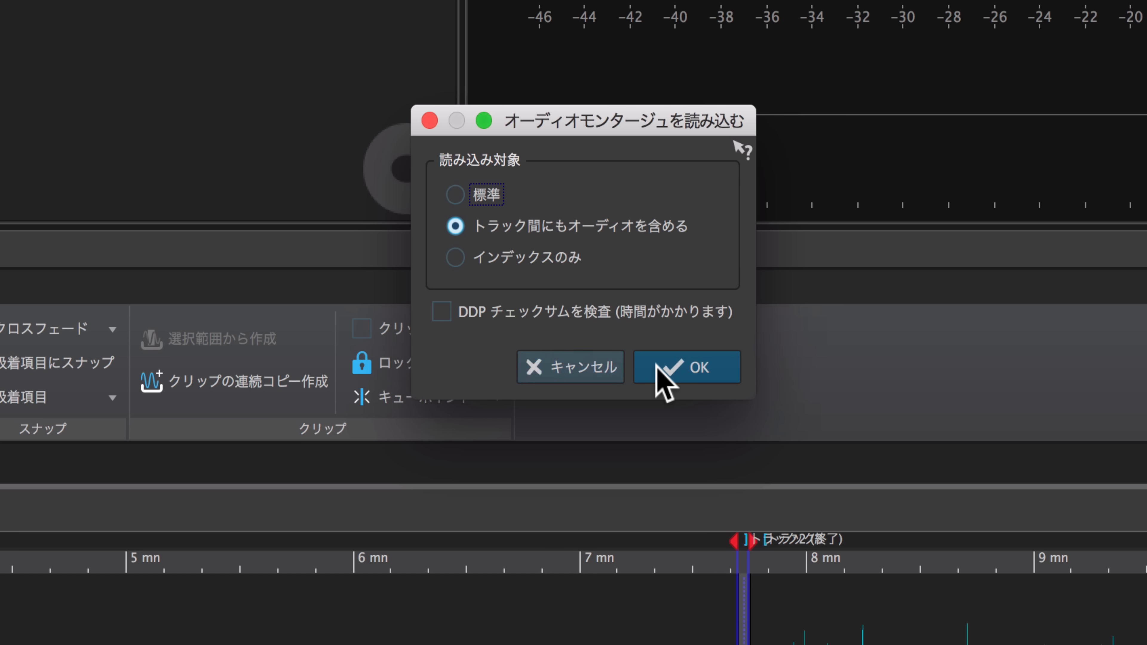
click(675, 375)
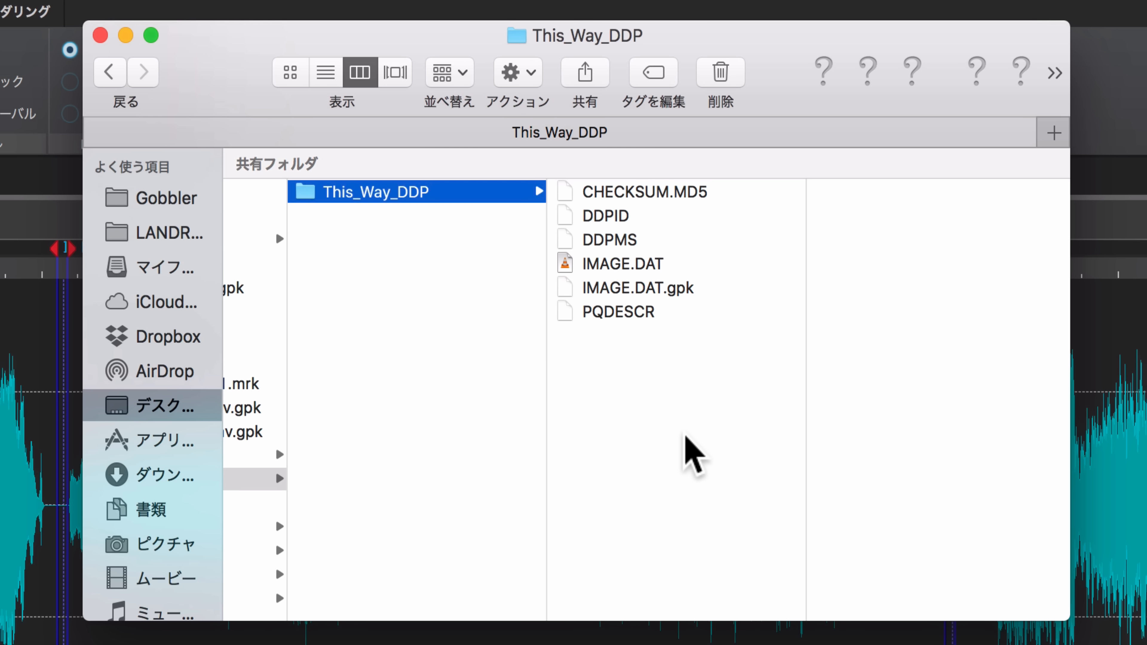
Step: In Finder, compress the This_Way_DDP folder into a zip archive
right_click(478, 188)
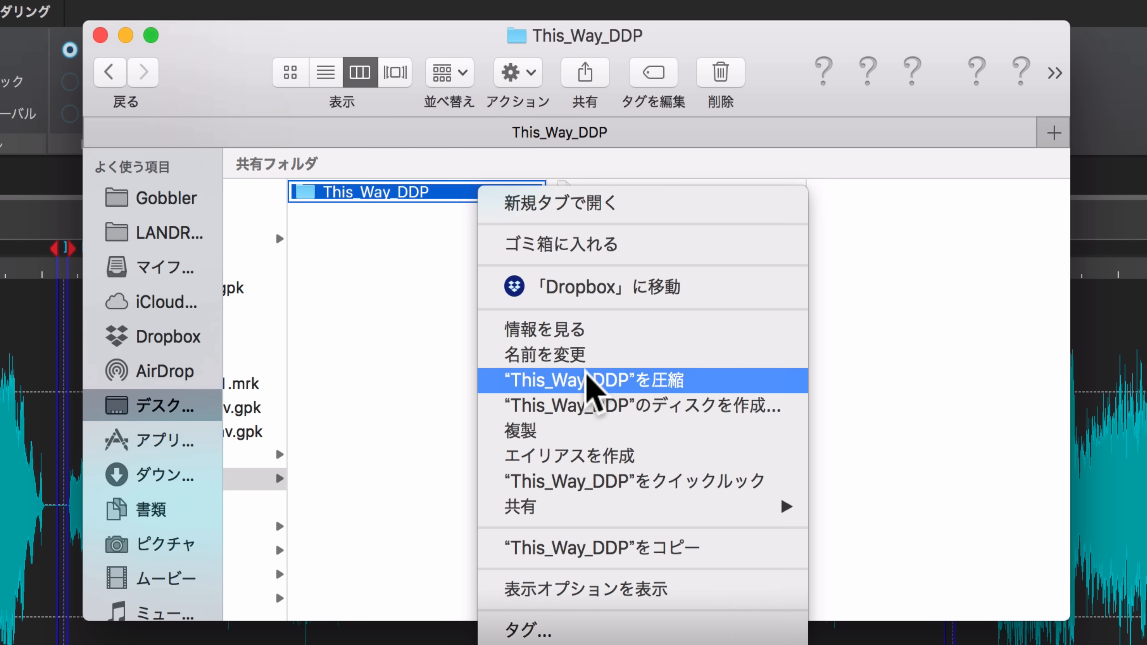
click(586, 380)
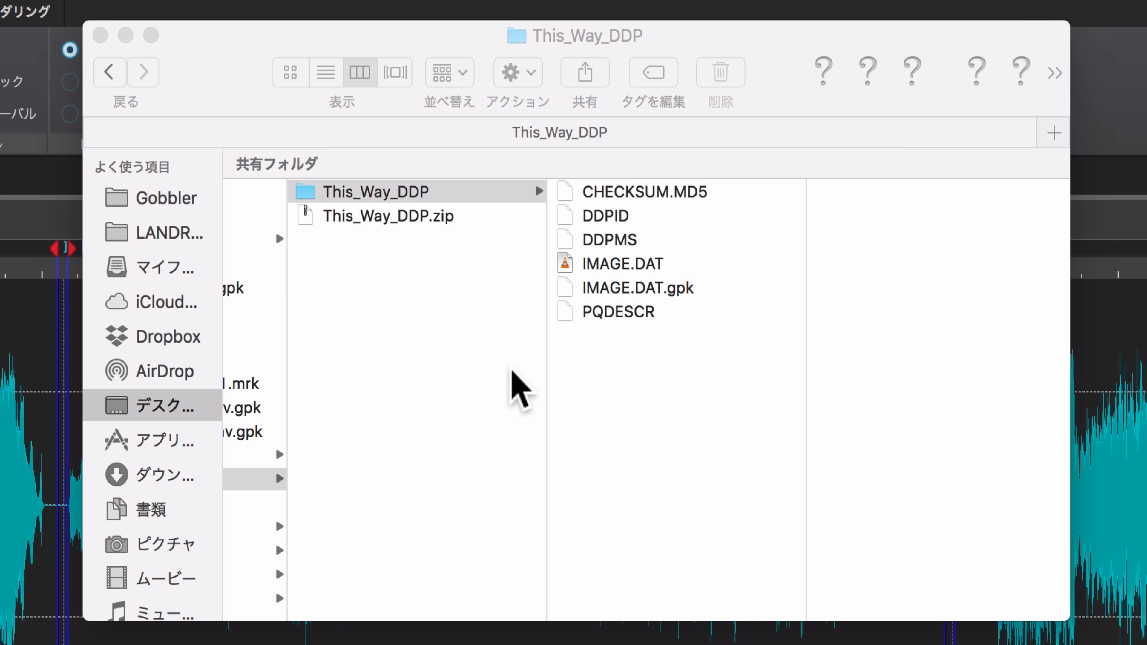